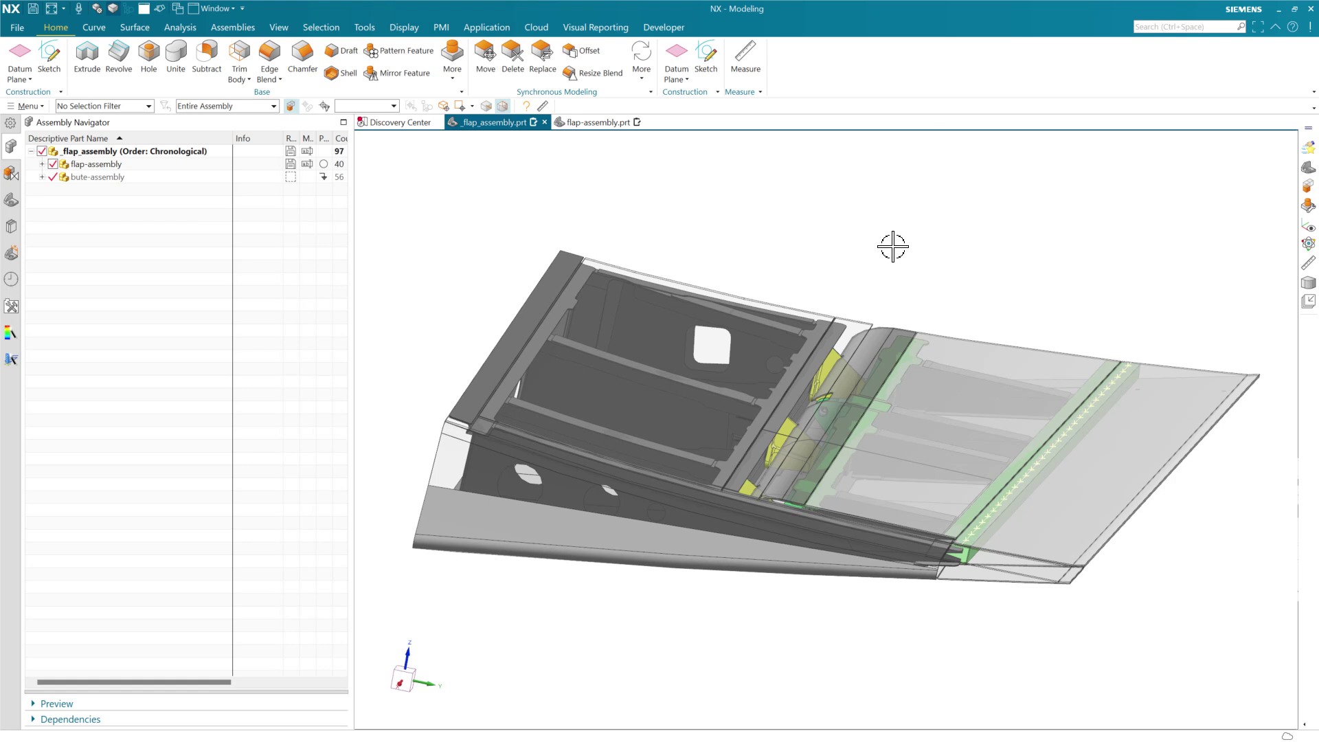
Step: Open flap-assembly in its own window and zoom onto the skin's rivet point row
mouse_move(893, 247)
middle_mouse_down()
mouse_move(877, 273)
mouse_move(898, 265)
mouse_move(884, 259)
middle_mouse_up()
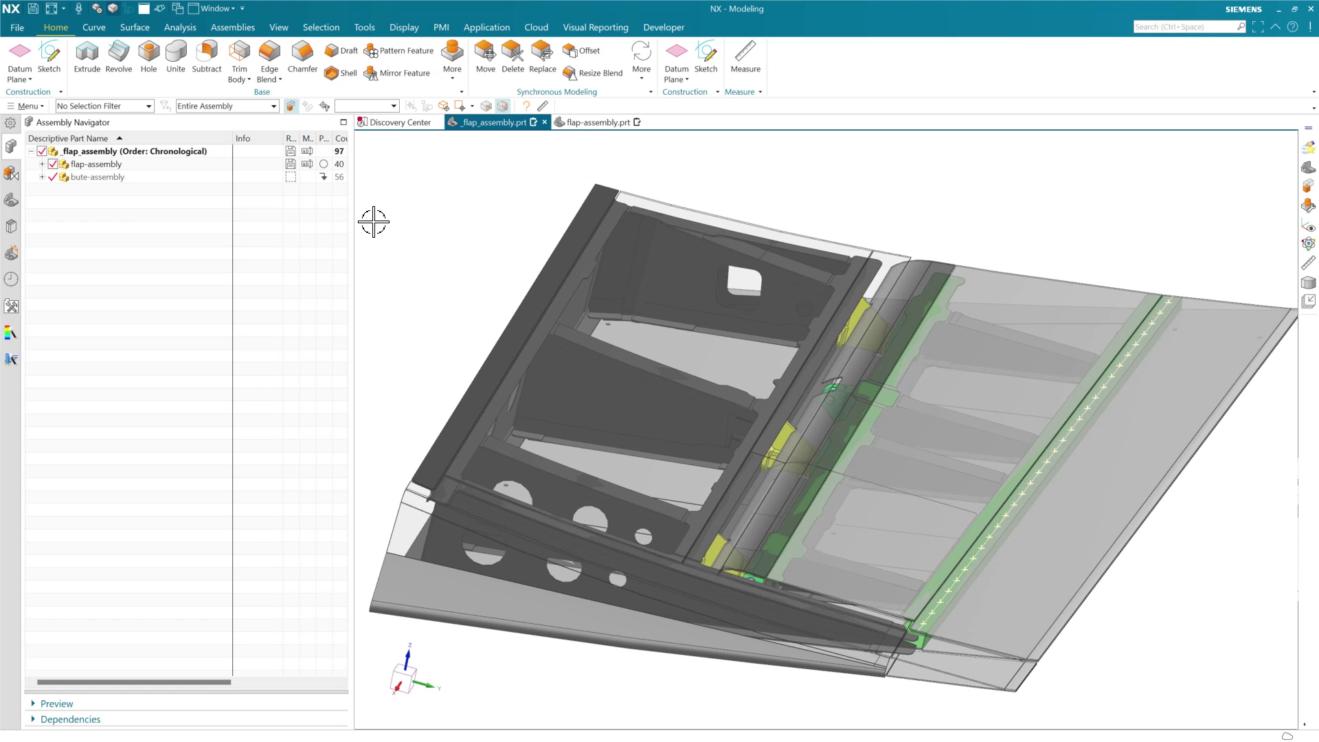
right_click(154, 170)
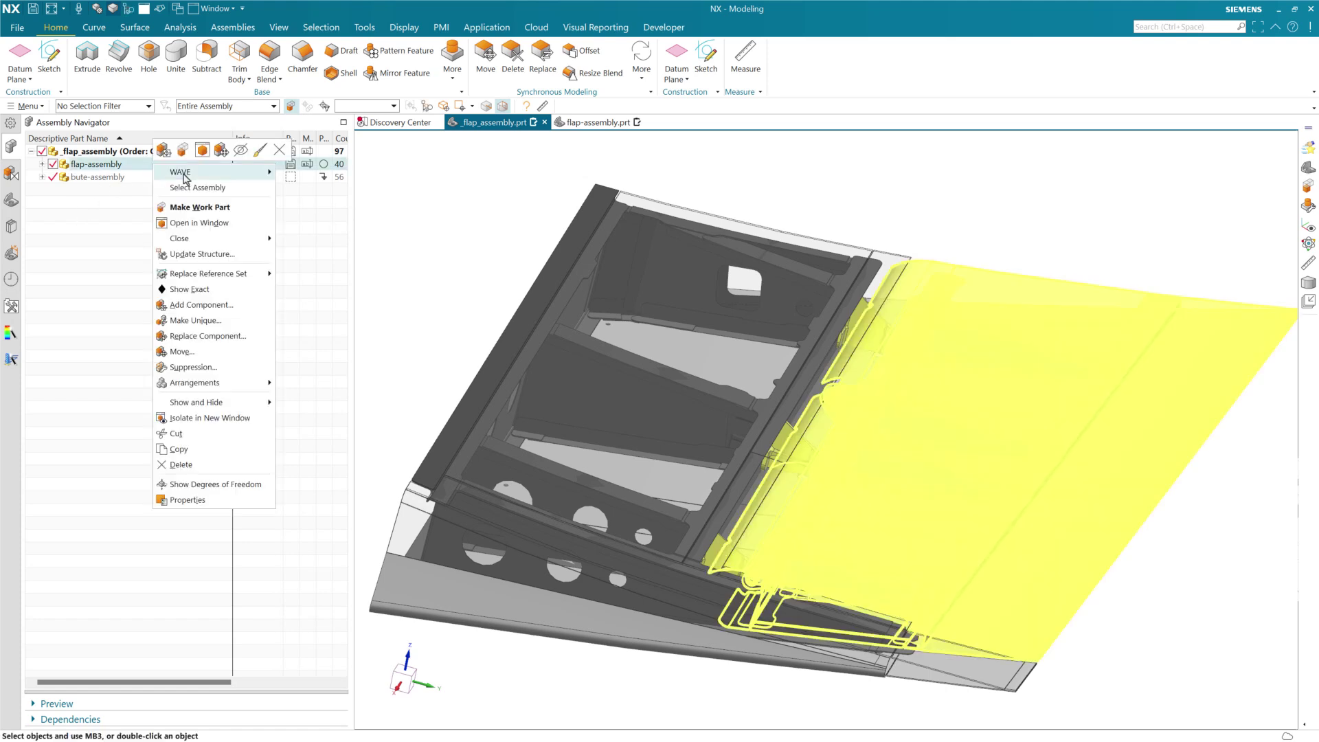
left_click(219, 222)
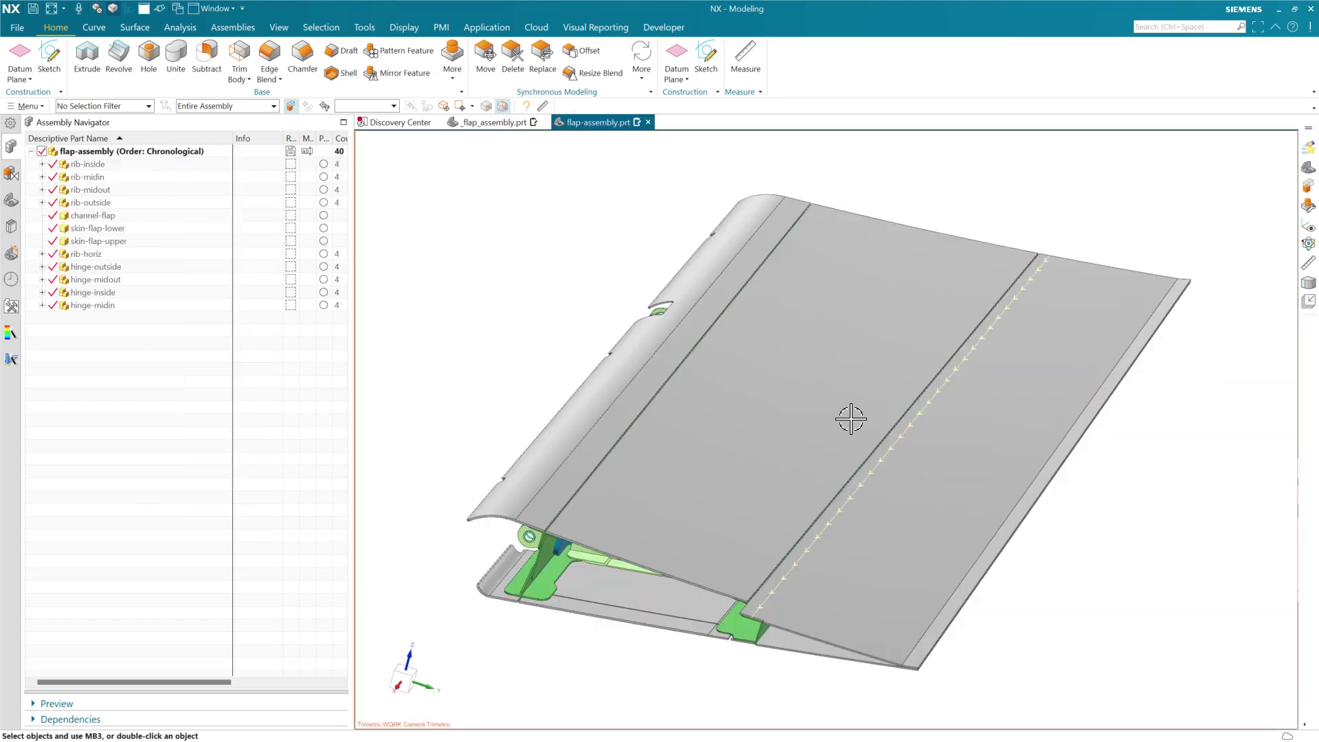
mouse_move(851, 416)
middle_mouse_down()
mouse_move(855, 375)
mouse_move(859, 410)
middle_mouse_up()
scroll(882, 445, "up", 5)
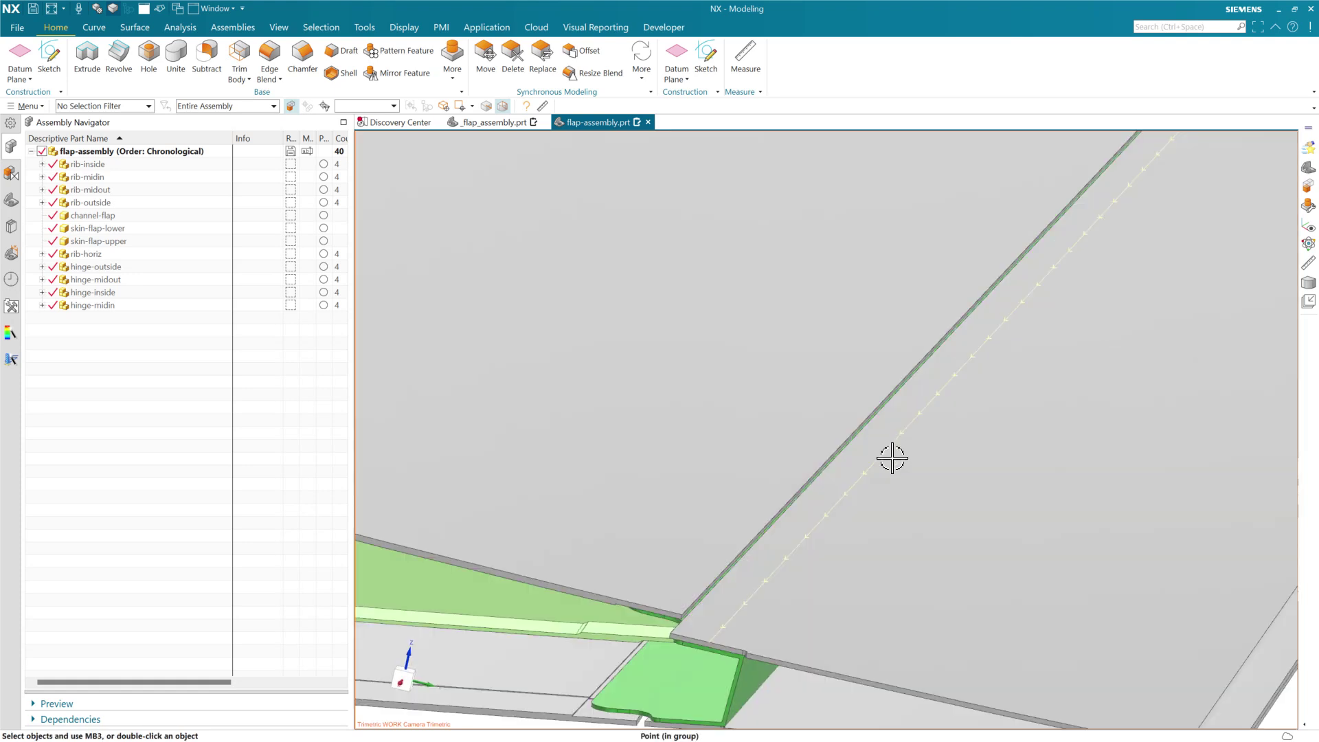
mouse_move(987, 430)
middle_mouse_down()
mouse_move(994, 422)
mouse_move(1001, 445)
middle_mouse_up()
scroll(863, 456, "up", 3)
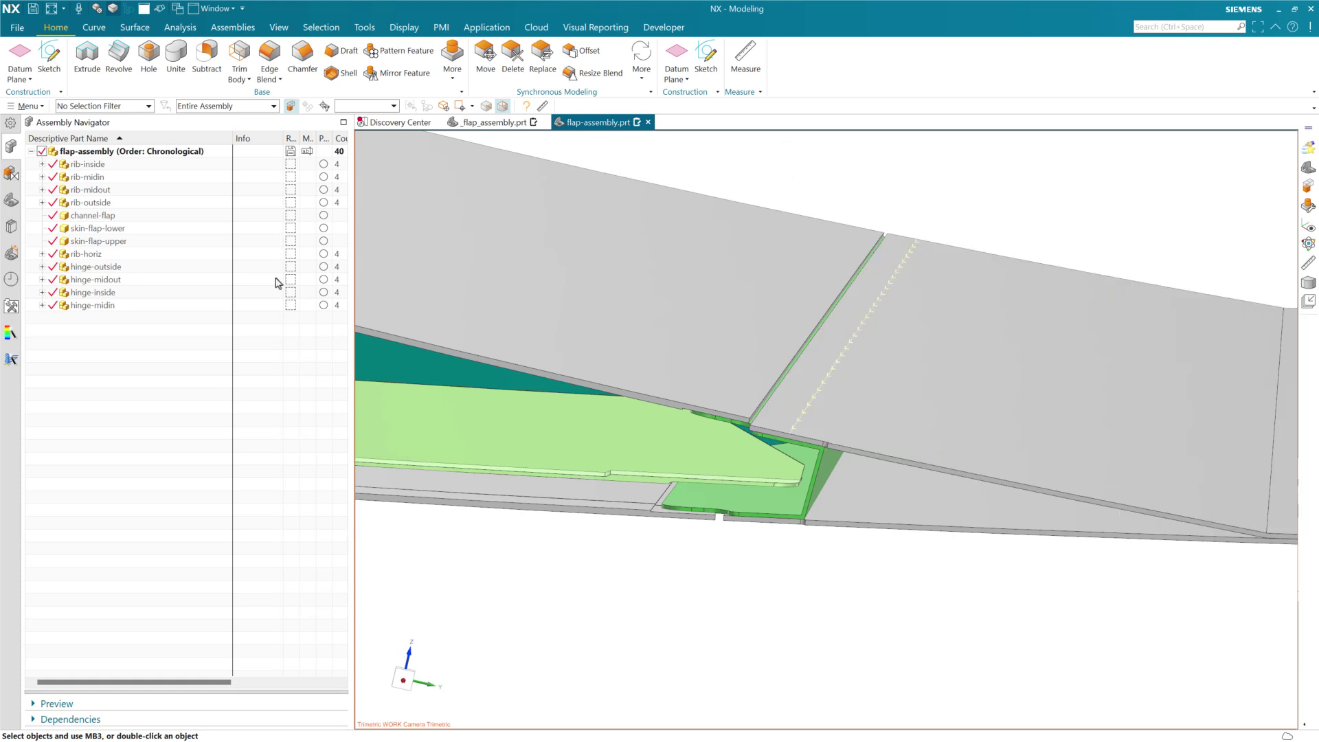
Step: Drag Rivet Hole 1-16 from the FT_Examples_NX2312 reuse library onto the flap
left_click(11, 228)
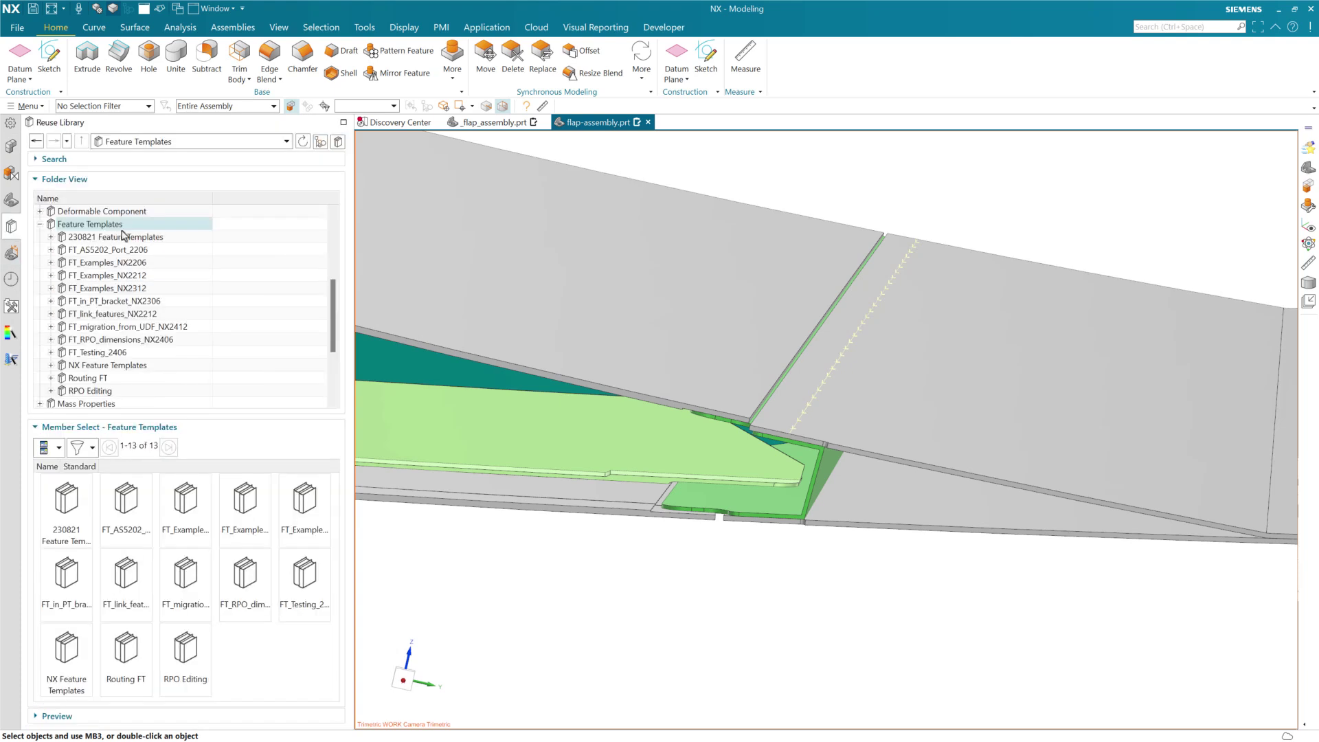
left_click(144, 290)
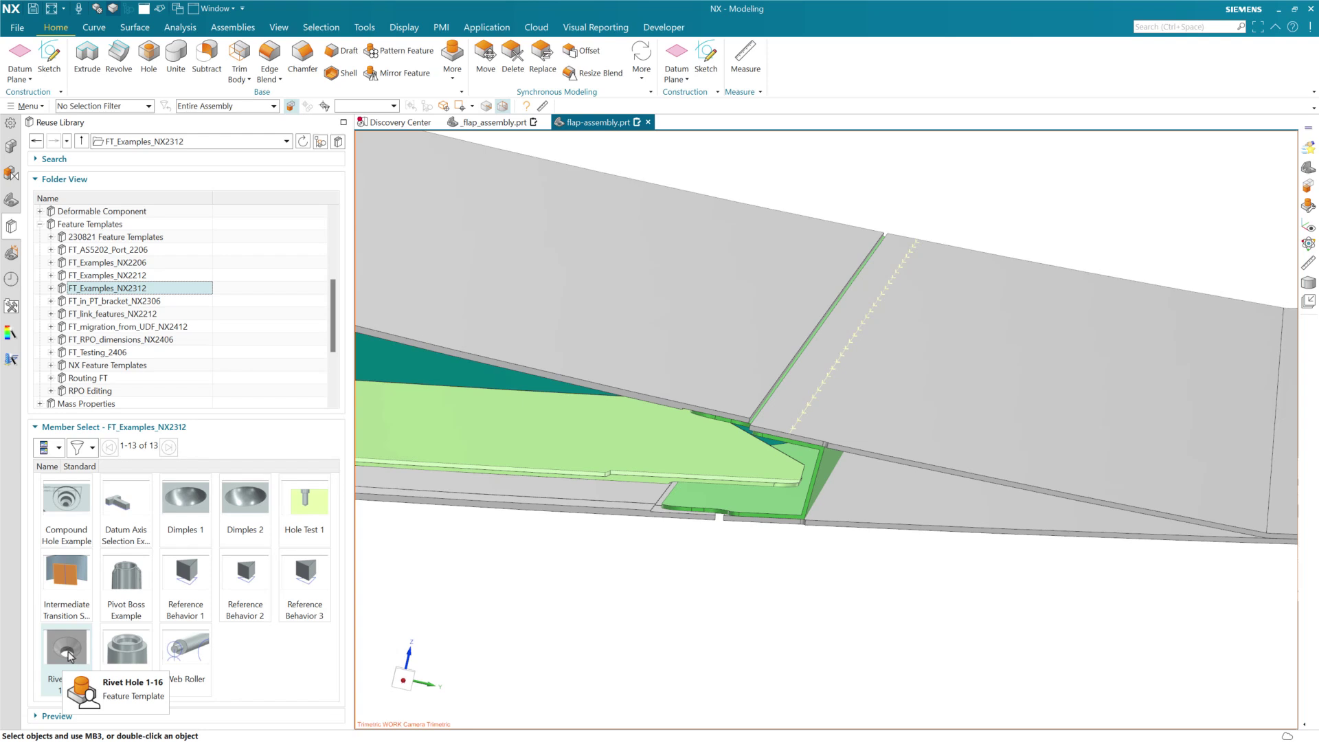
left_click_drag(69, 655, 464, 577)
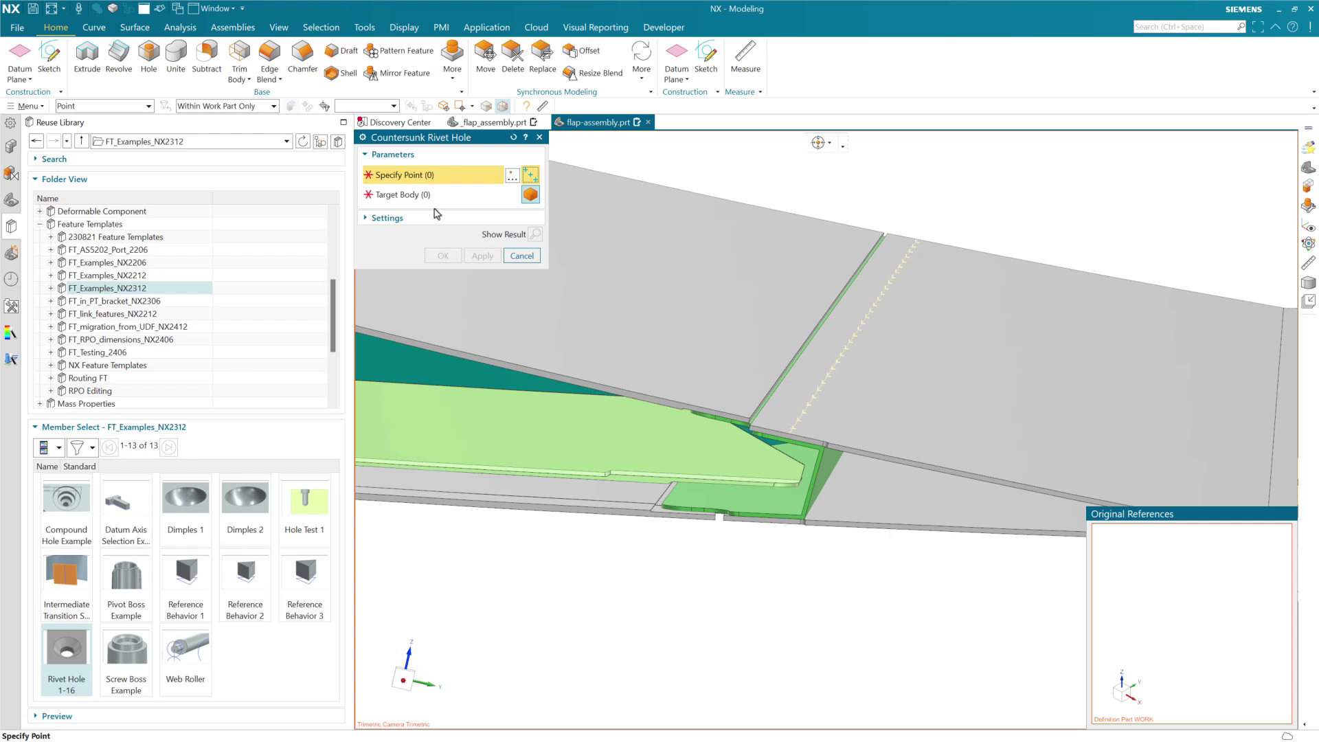
Step: Box-select the 31 rivet points, target Flap Panel Top 1, and create the countersunk holes
left_click_drag(974, 200, 749, 450)
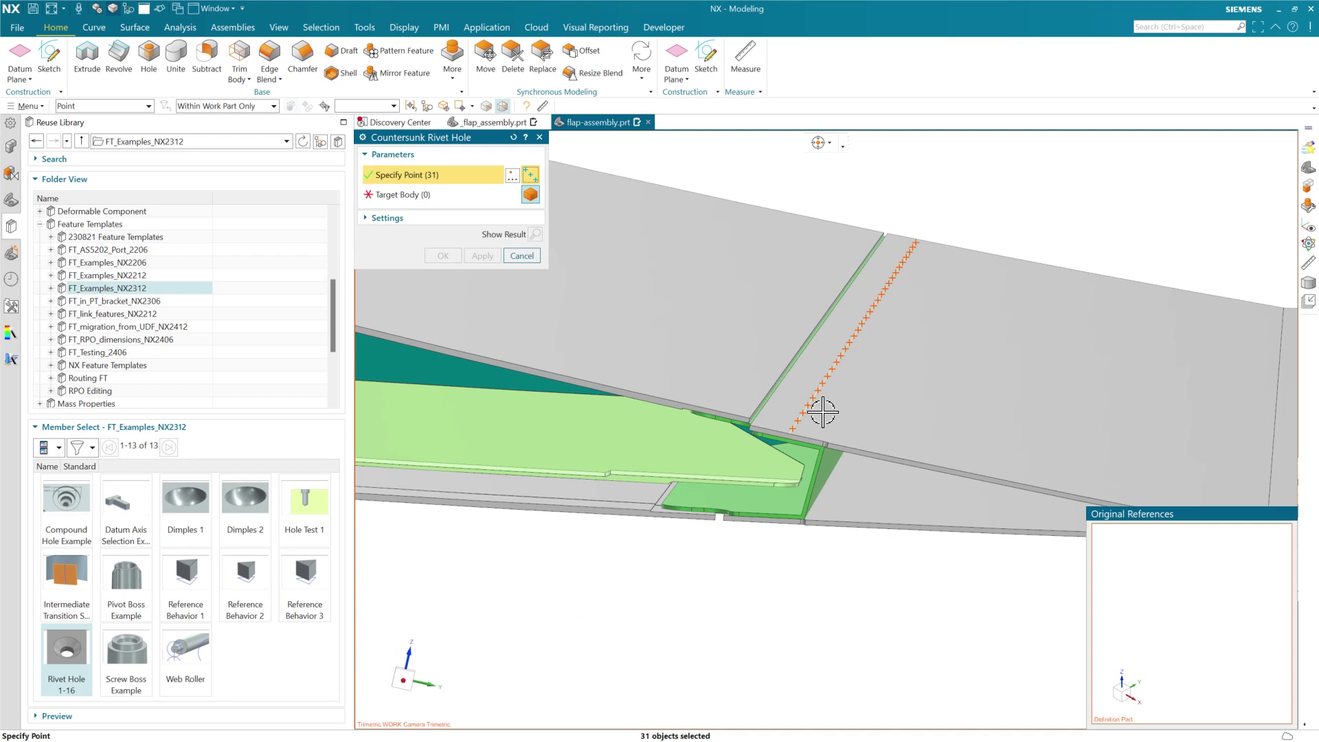
scroll(827, 330, "up", 3)
middle_click_drag(880, 402, 795, 492)
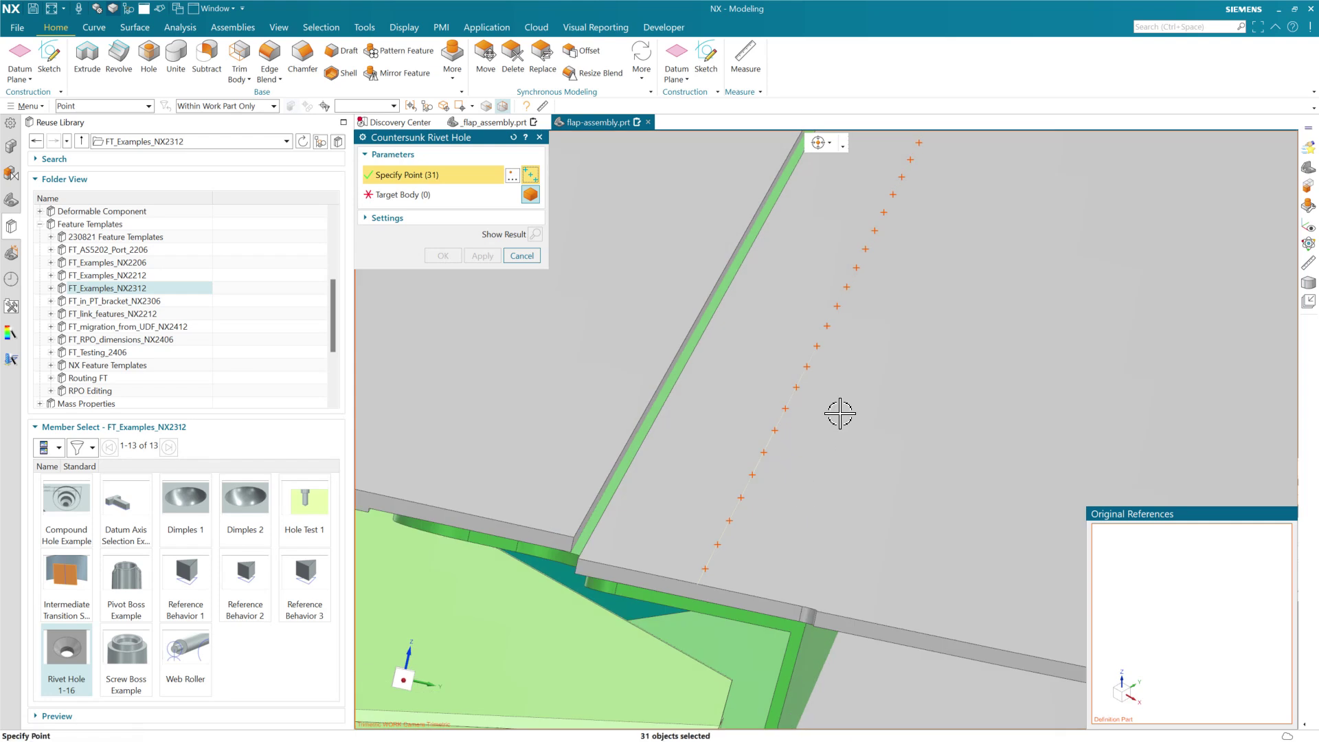
left_click(483, 201)
left_click(854, 399)
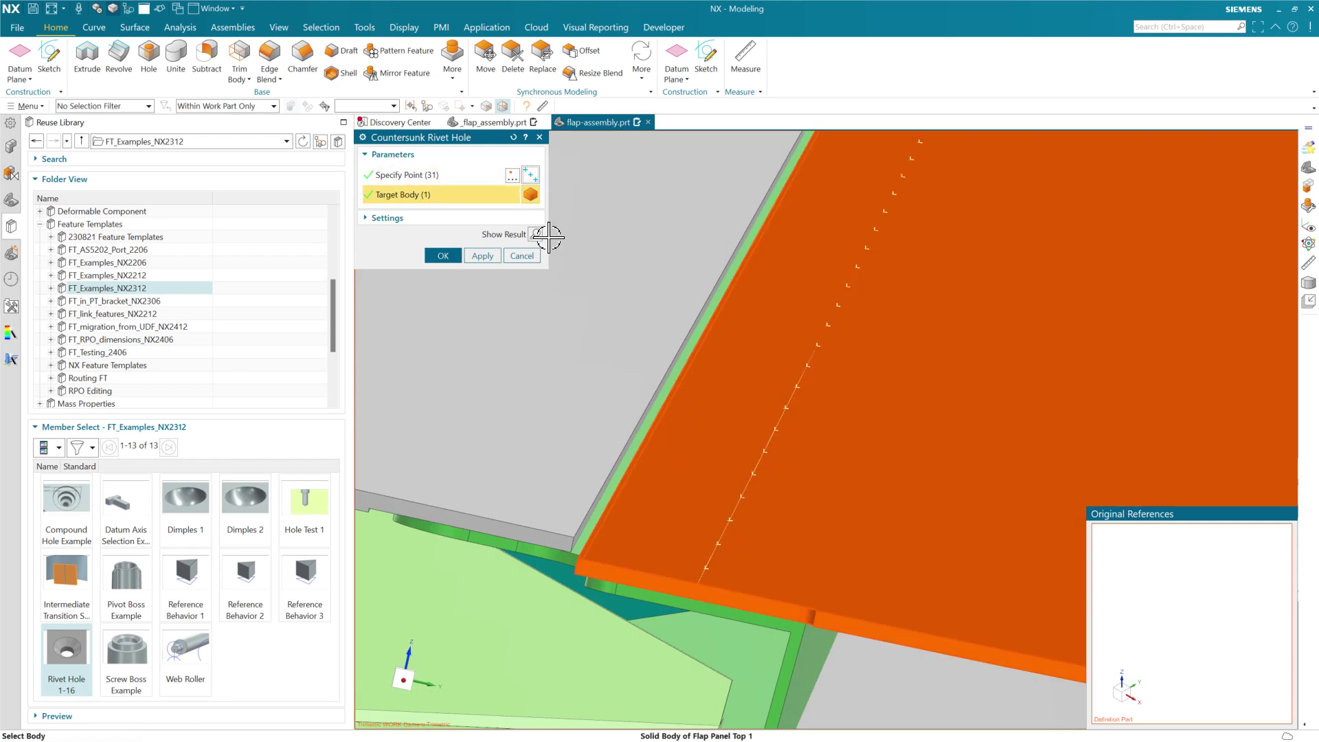
left_click(436, 258)
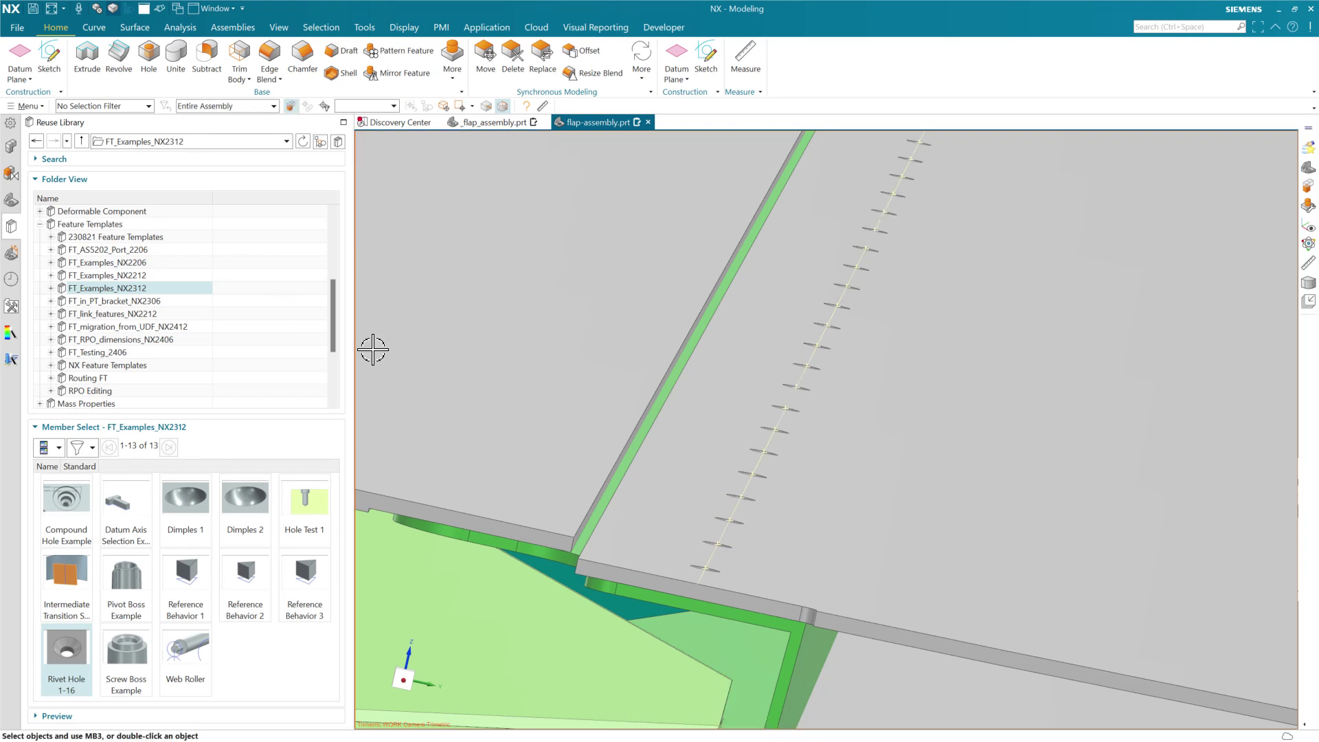
Step: Zoom onto the new holes and locate Countersunk Rivet Hole (101) in the Part Navigator
middle_click_drag(720, 517, 824, 412)
scroll(766, 501, "up", 5)
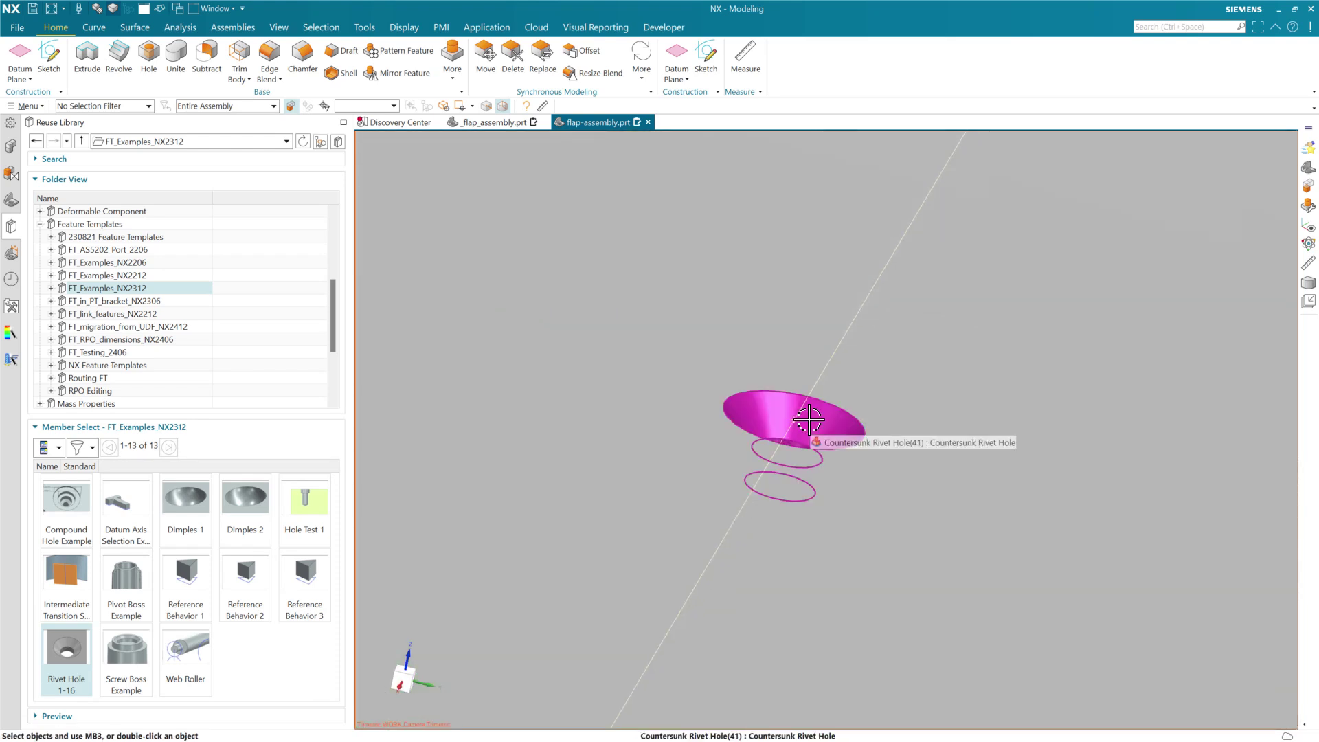
left_click(10, 174)
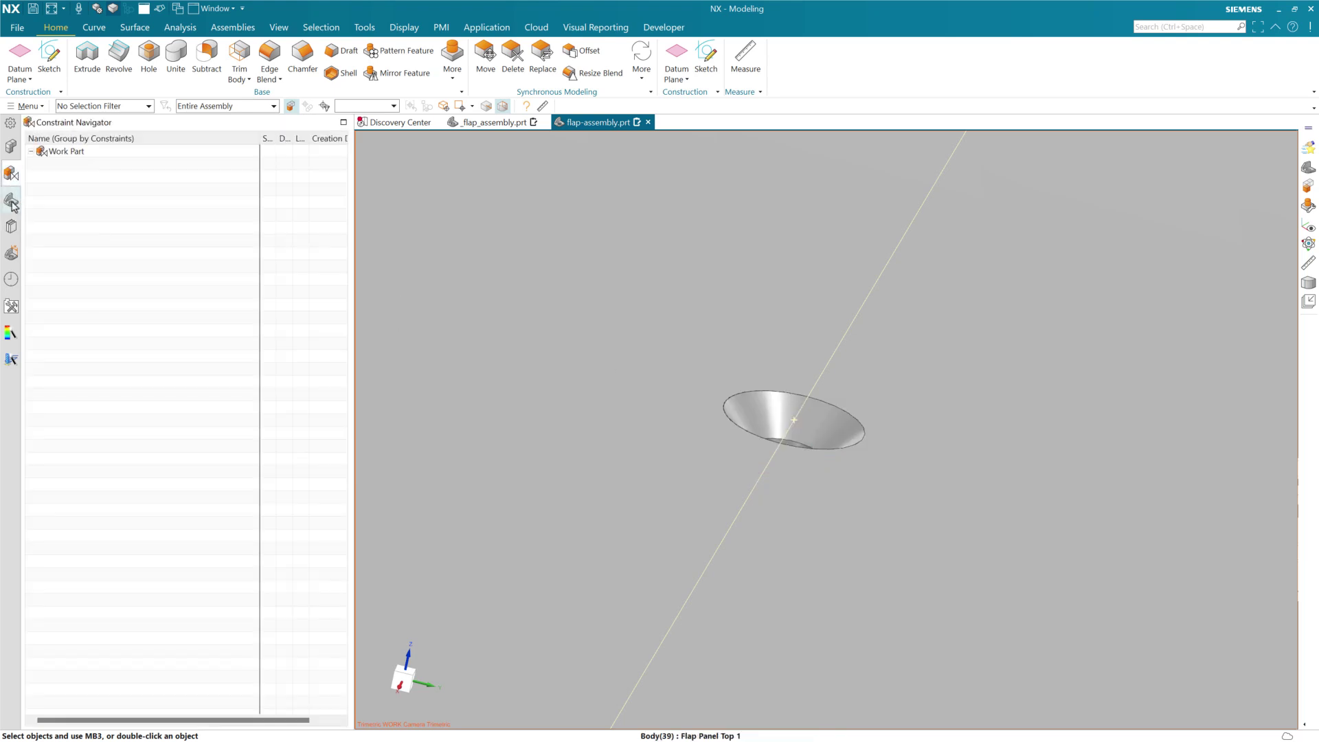
left_click(10, 200)
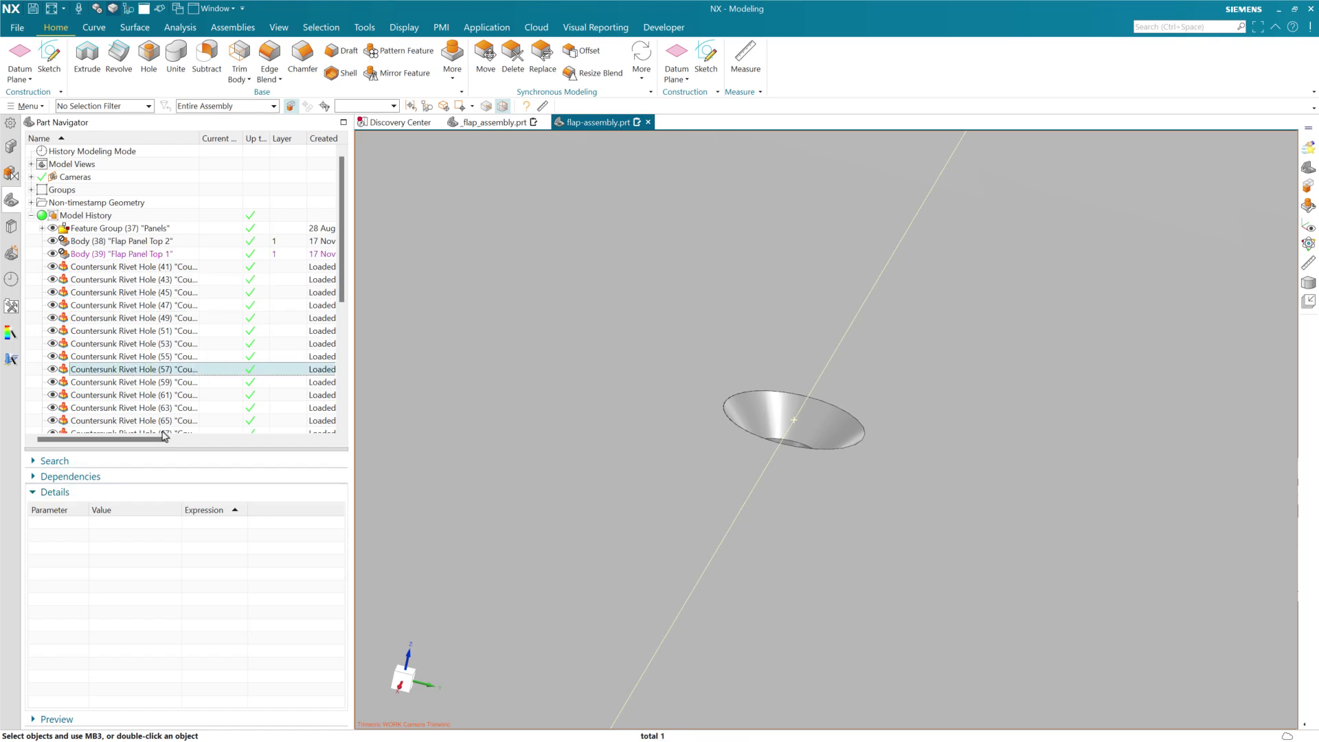
scroll(147, 421, "down", 6)
right_click(122, 422)
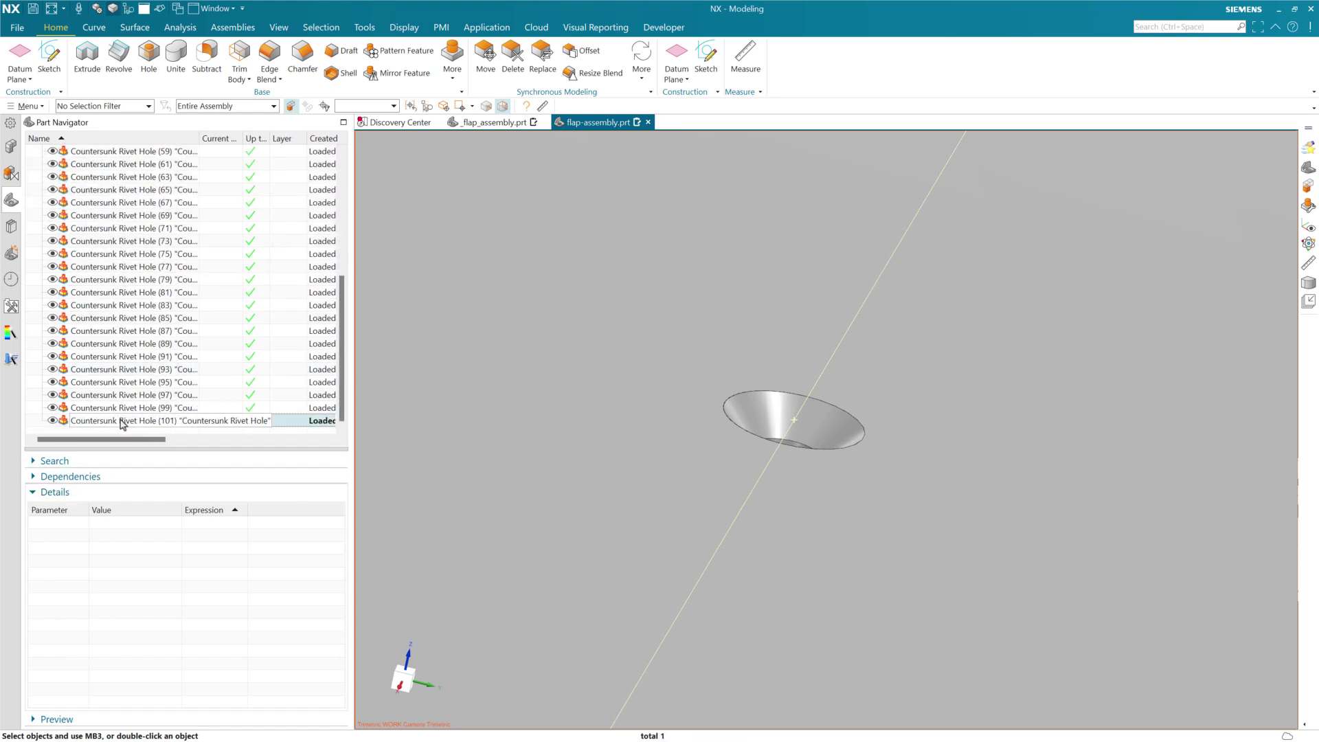
Step: Explode Countersunk Rivet Hole (101) into Feature Group (101) and display its 0.0625 in hole parameters
double_click(103, 421)
left_click(413, 227)
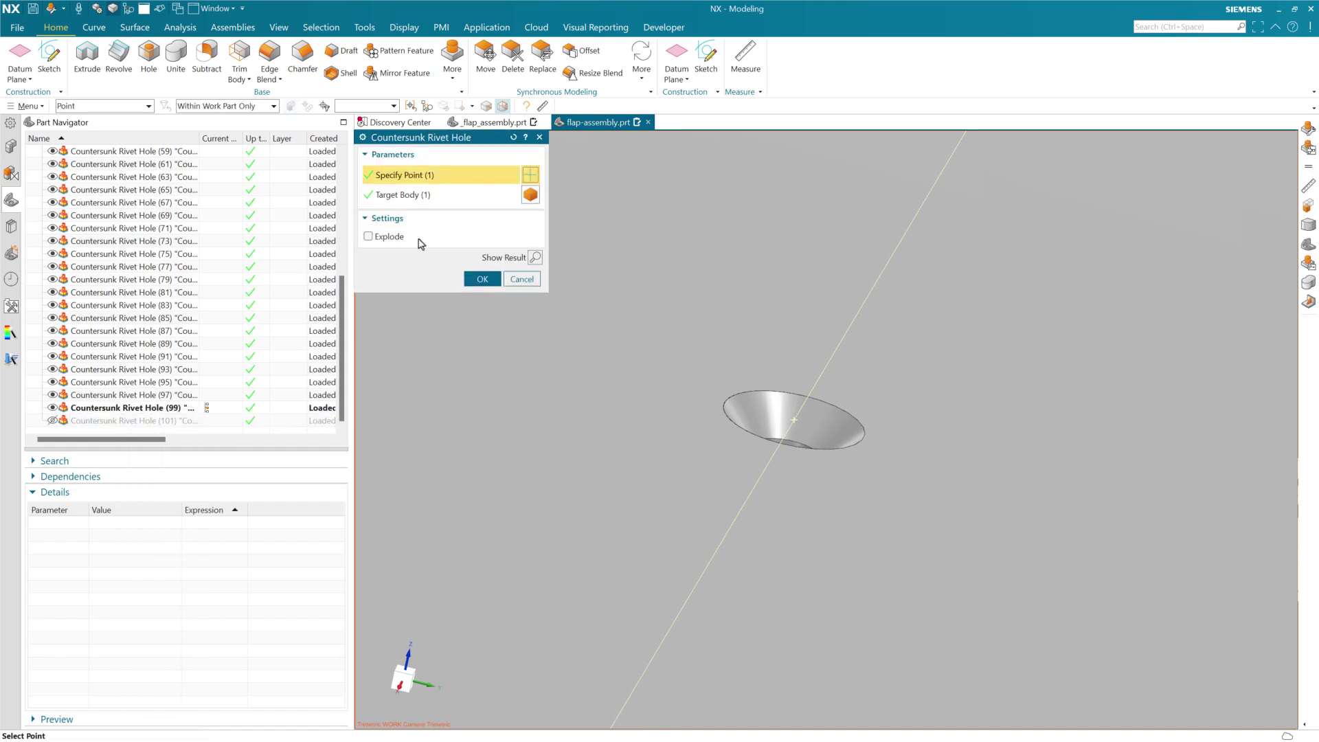
left_click(389, 237)
left_click(483, 279)
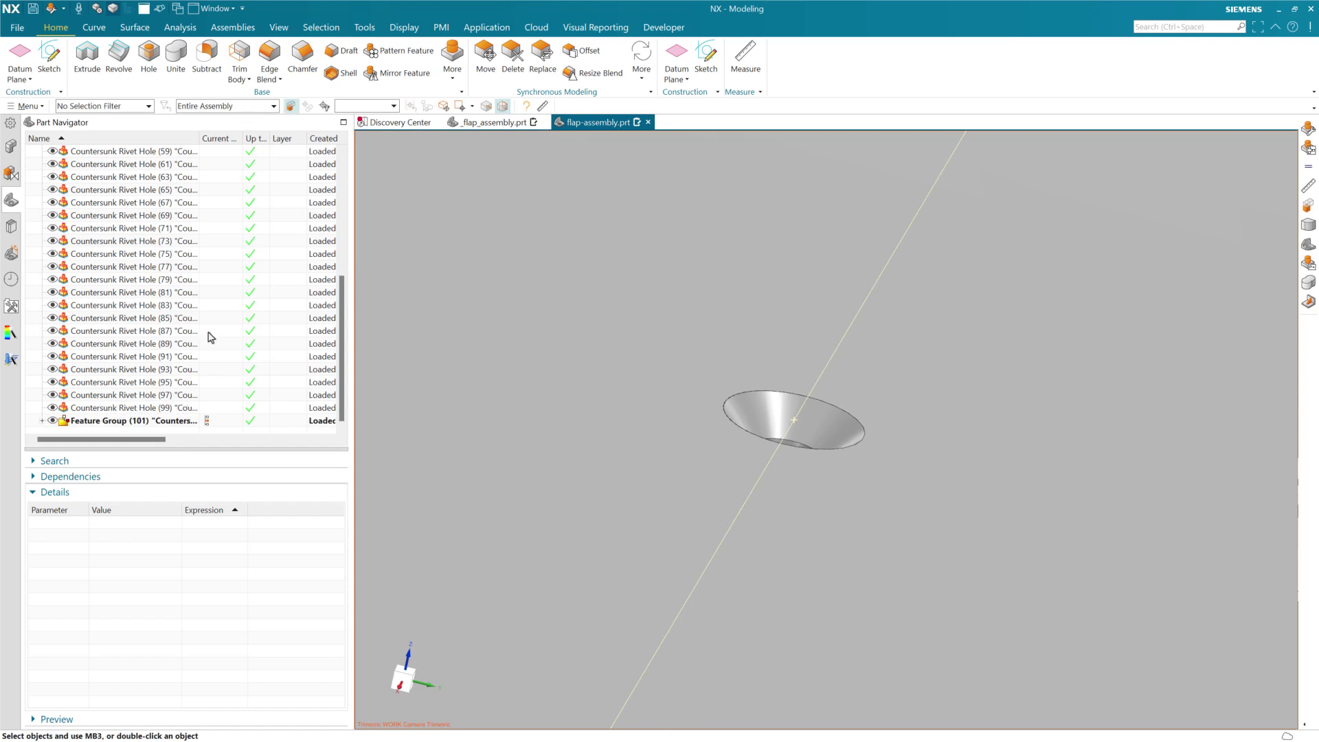
left_click(42, 421)
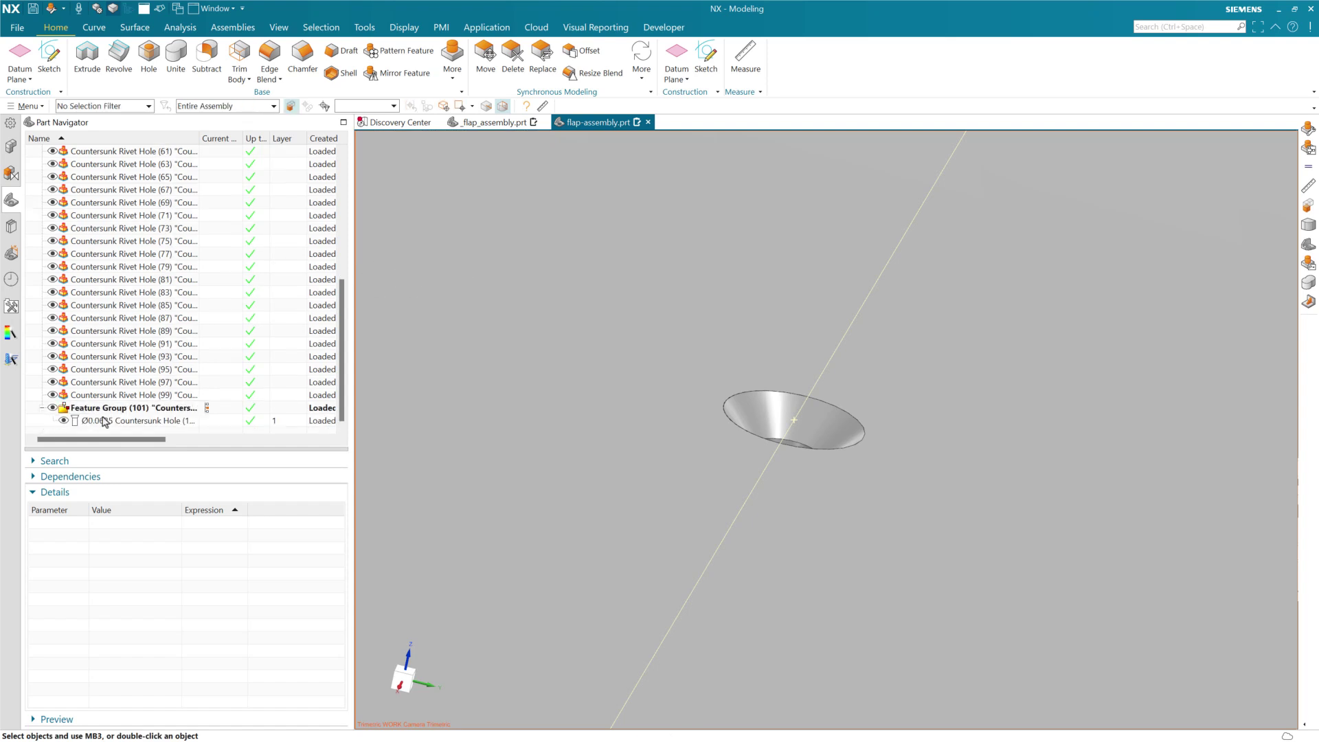
left_click(97, 421)
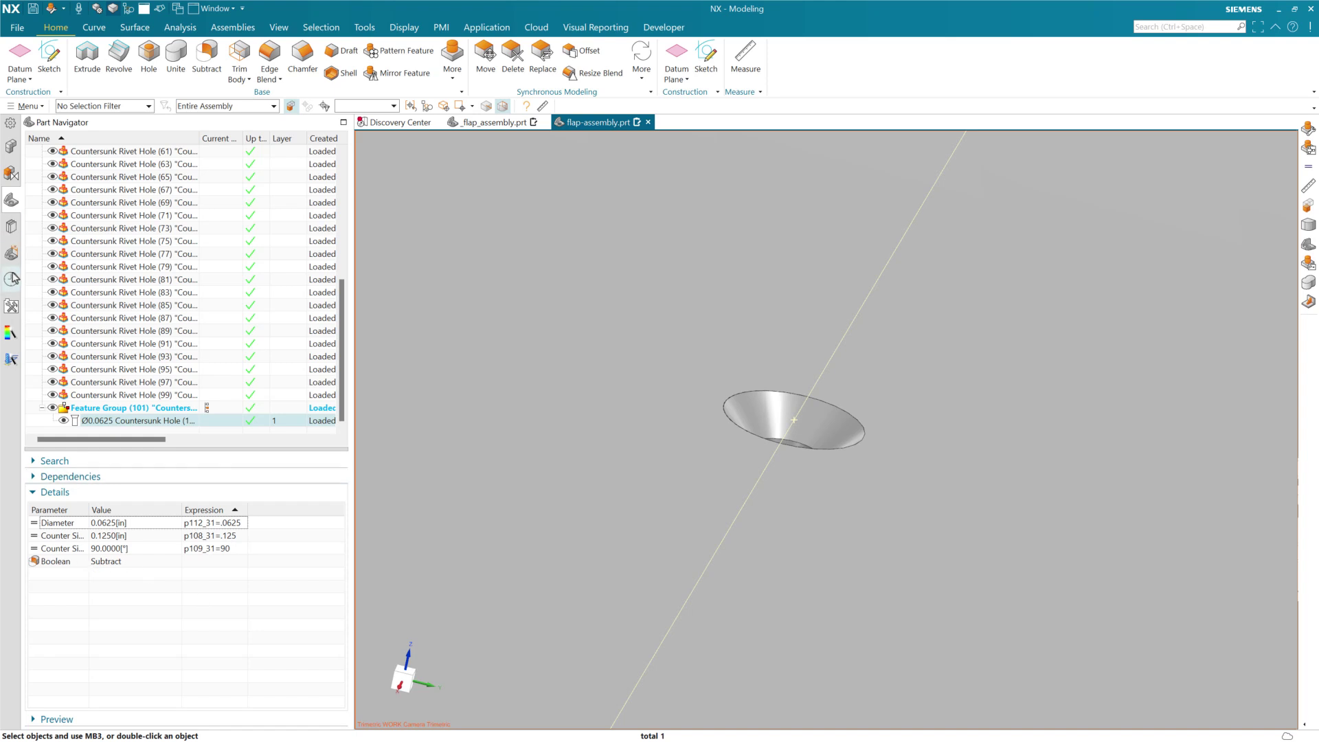
Step: Open plate_mm.prt from recent parts and review its expressions without changes
left_click(11, 280)
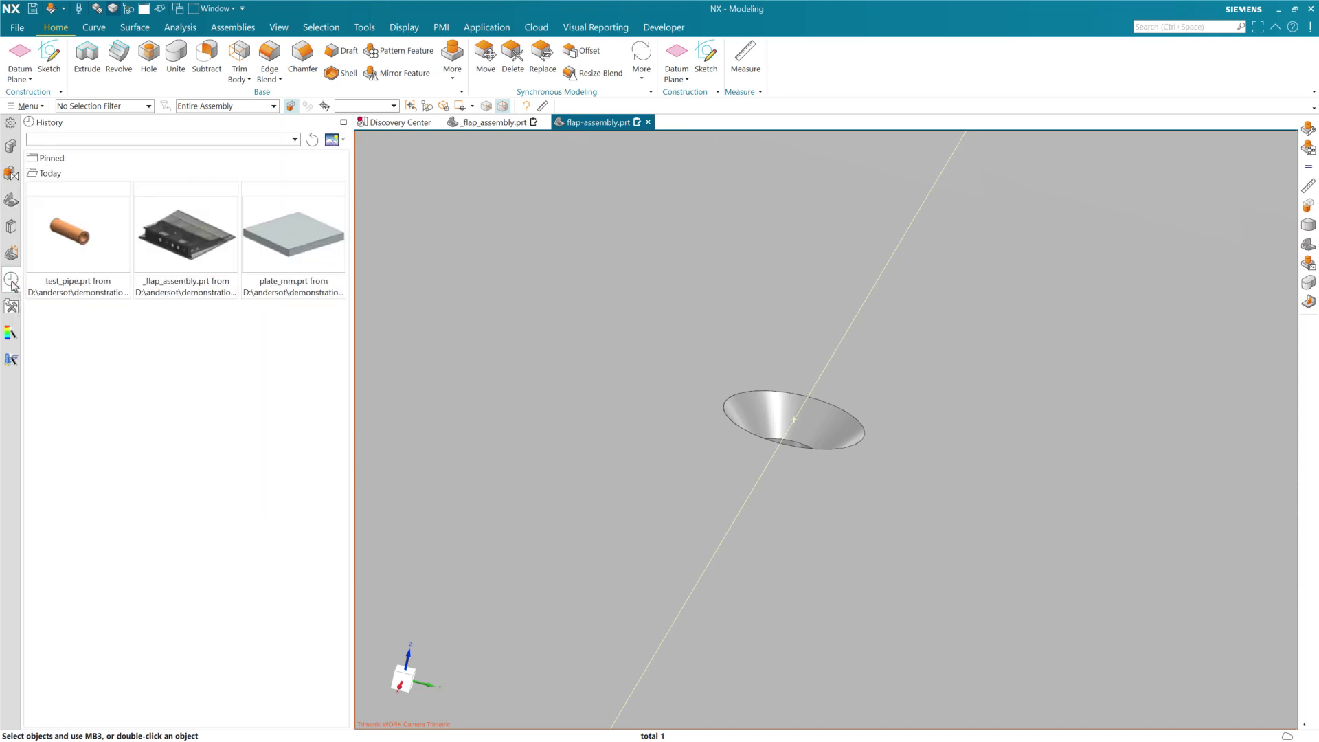
left_click(281, 249)
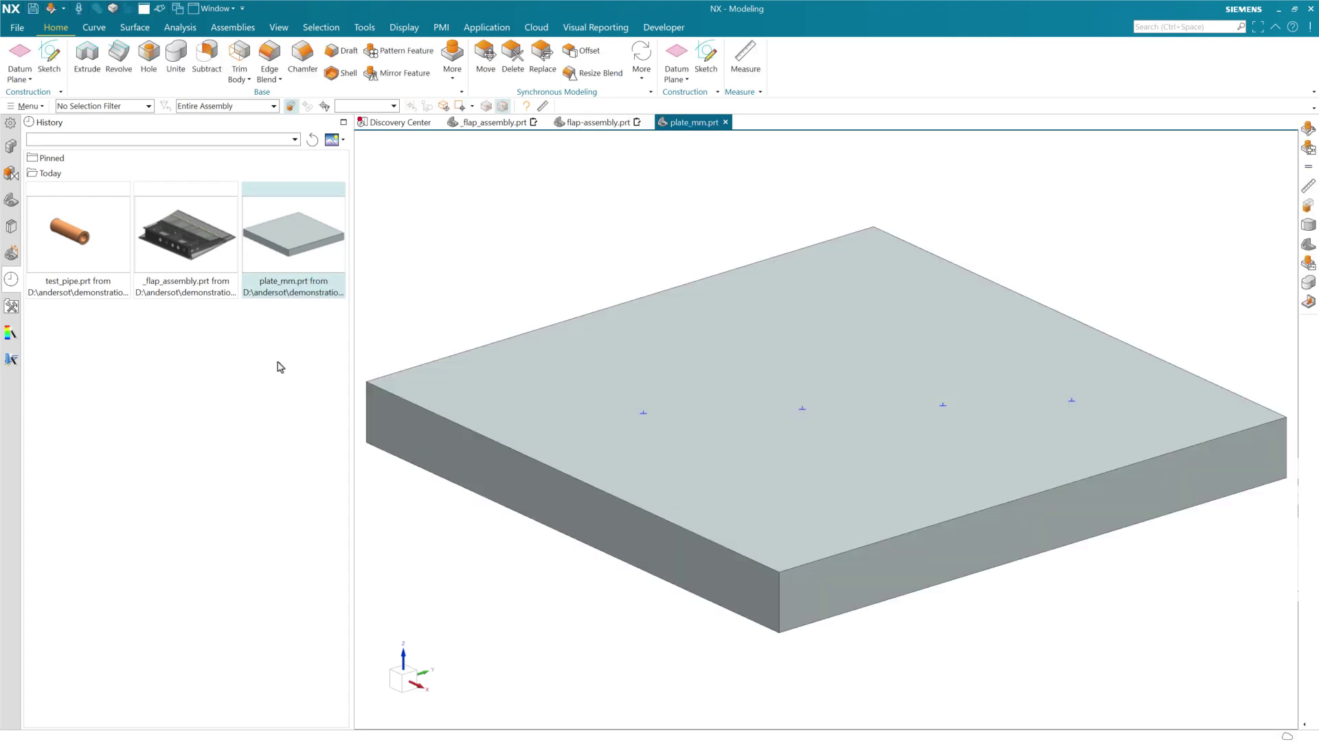
key("ctrl+e")
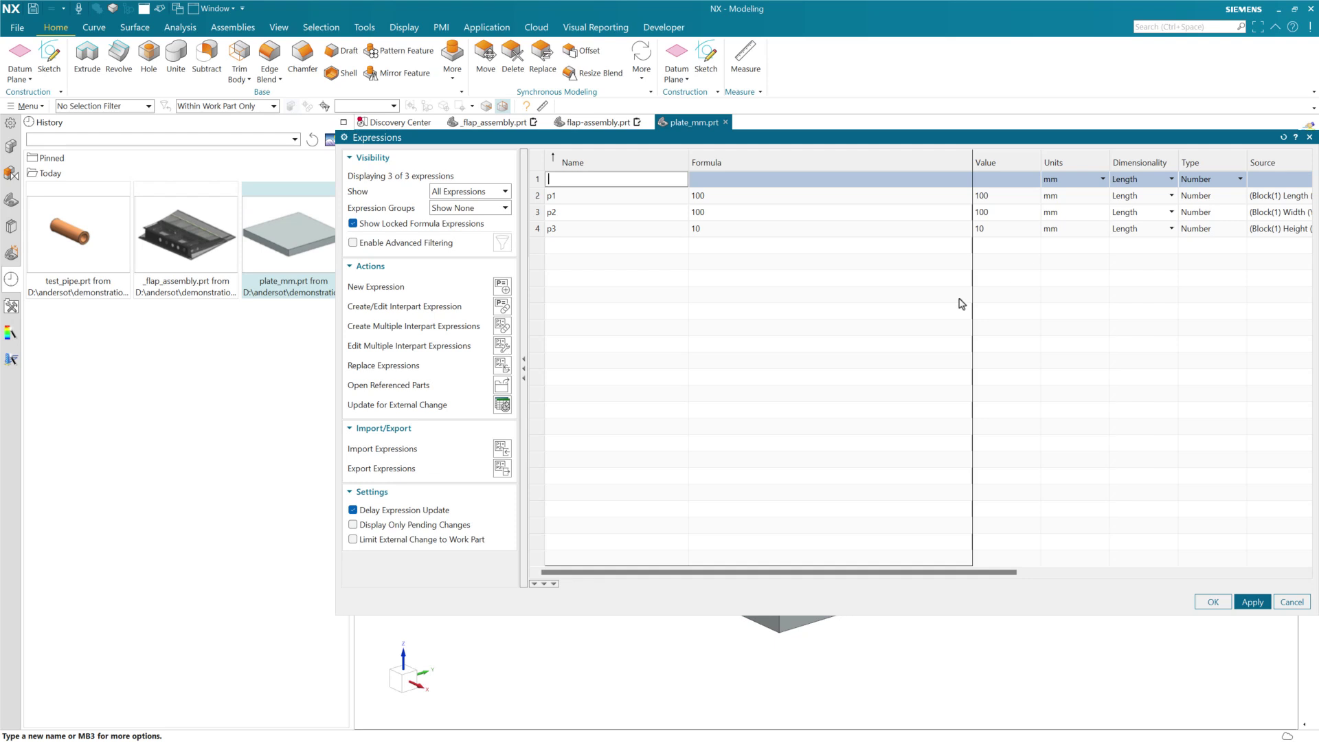
left_click(1291, 602)
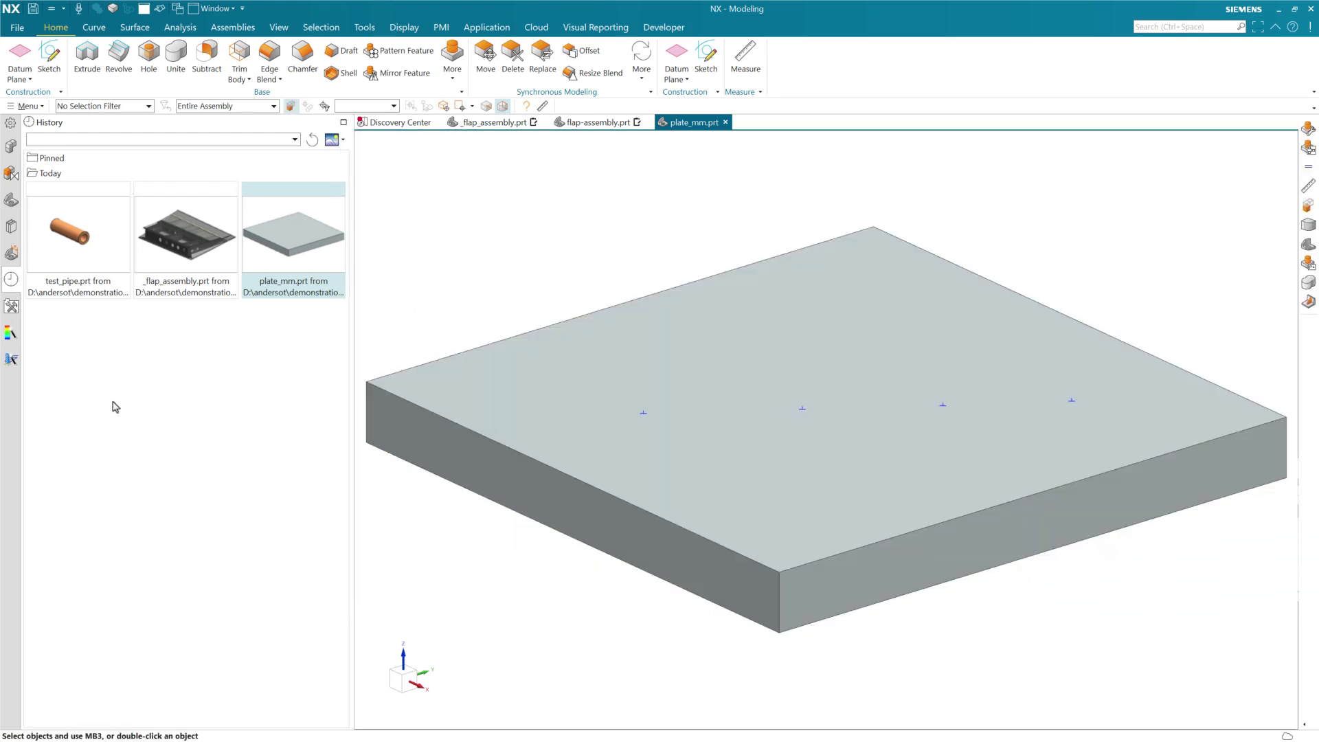
Step: Place Rivet Hole 1-16 on the plate's four points, targeting the plate body, cutting four holes
left_click(11, 226)
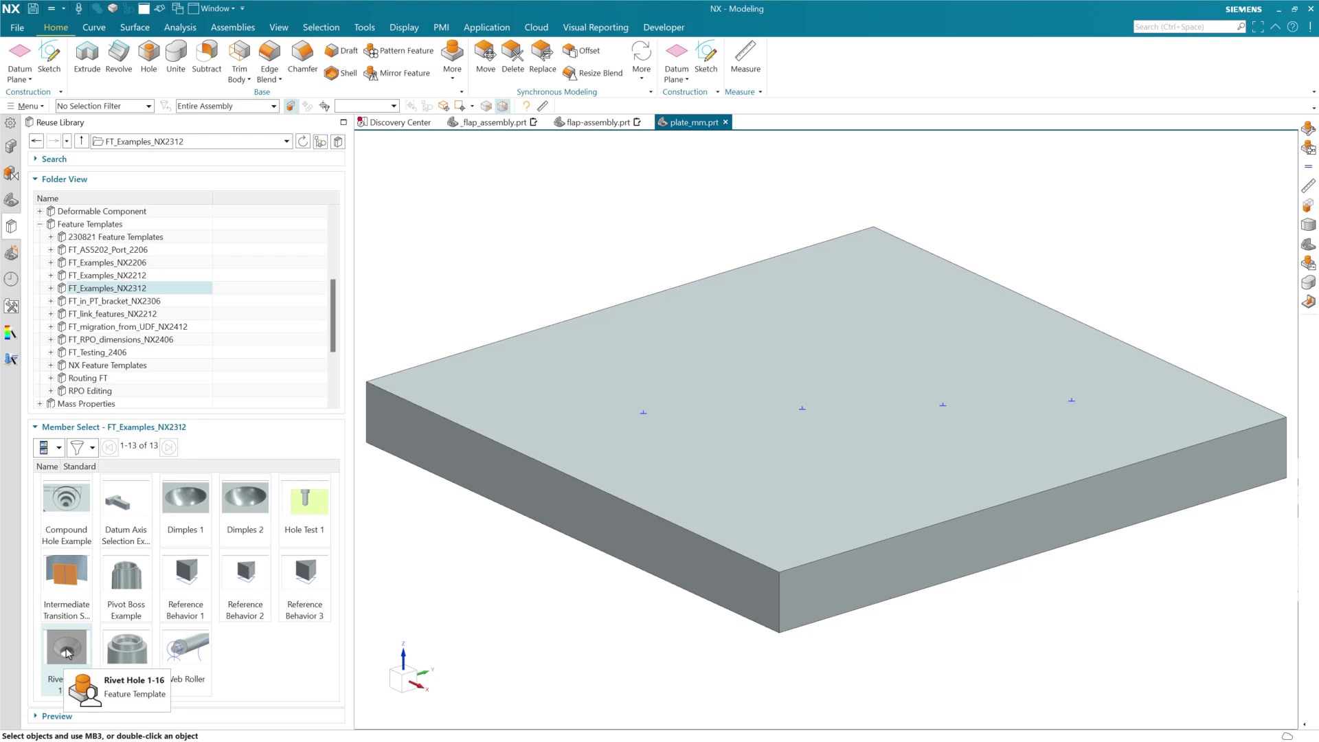
left_click_drag(66, 652, 451, 574)
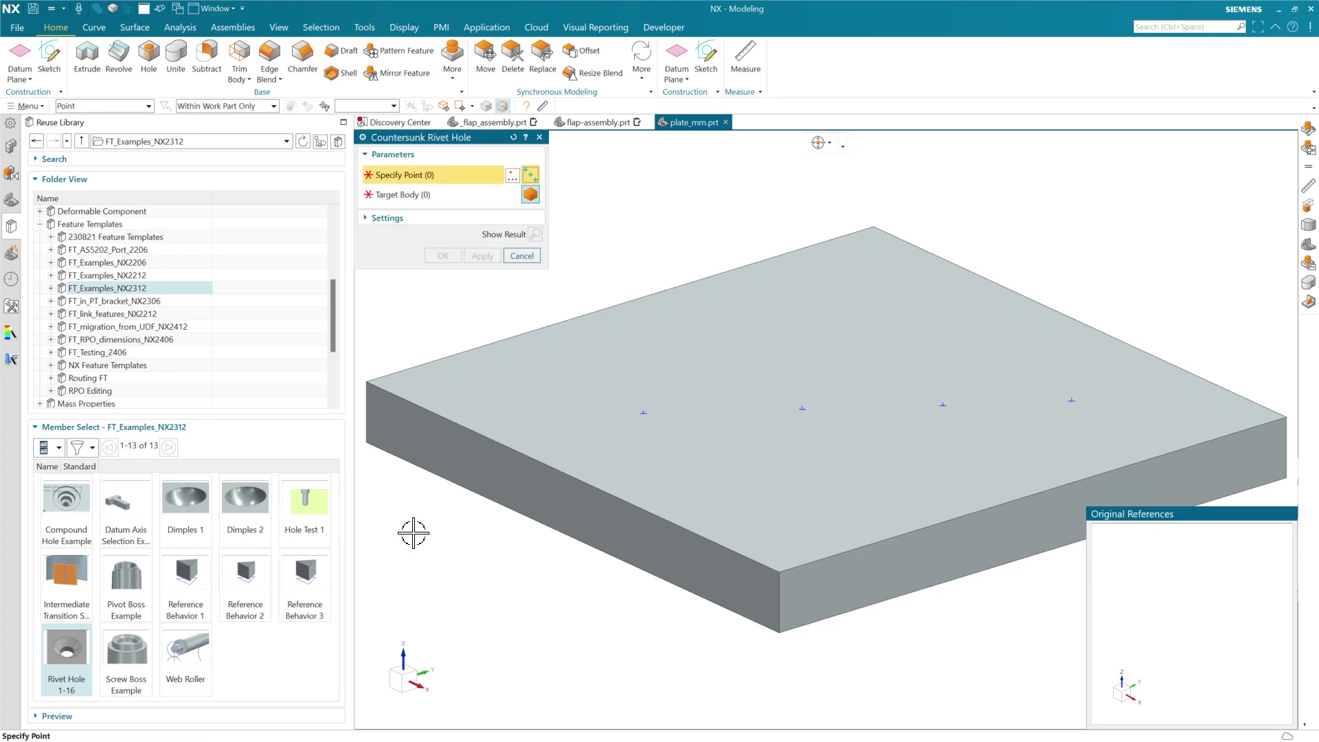
left_click_drag(598, 365, 1166, 448)
left_click(412, 195)
left_click(497, 380)
left_click(443, 257)
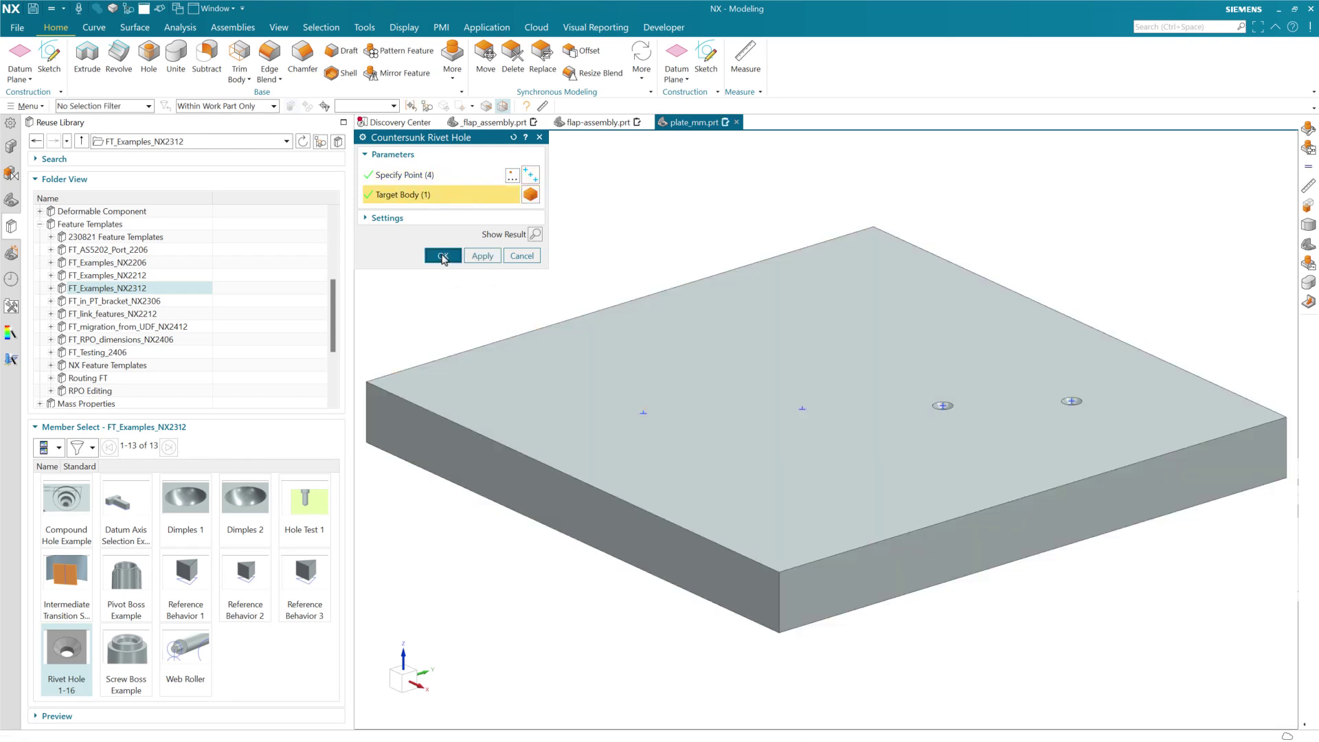
mouse_move(481, 536)
middle_mouse_down()
mouse_move(472, 548)
mouse_move(507, 547)
mouse_move(488, 561)
middle_mouse_up()
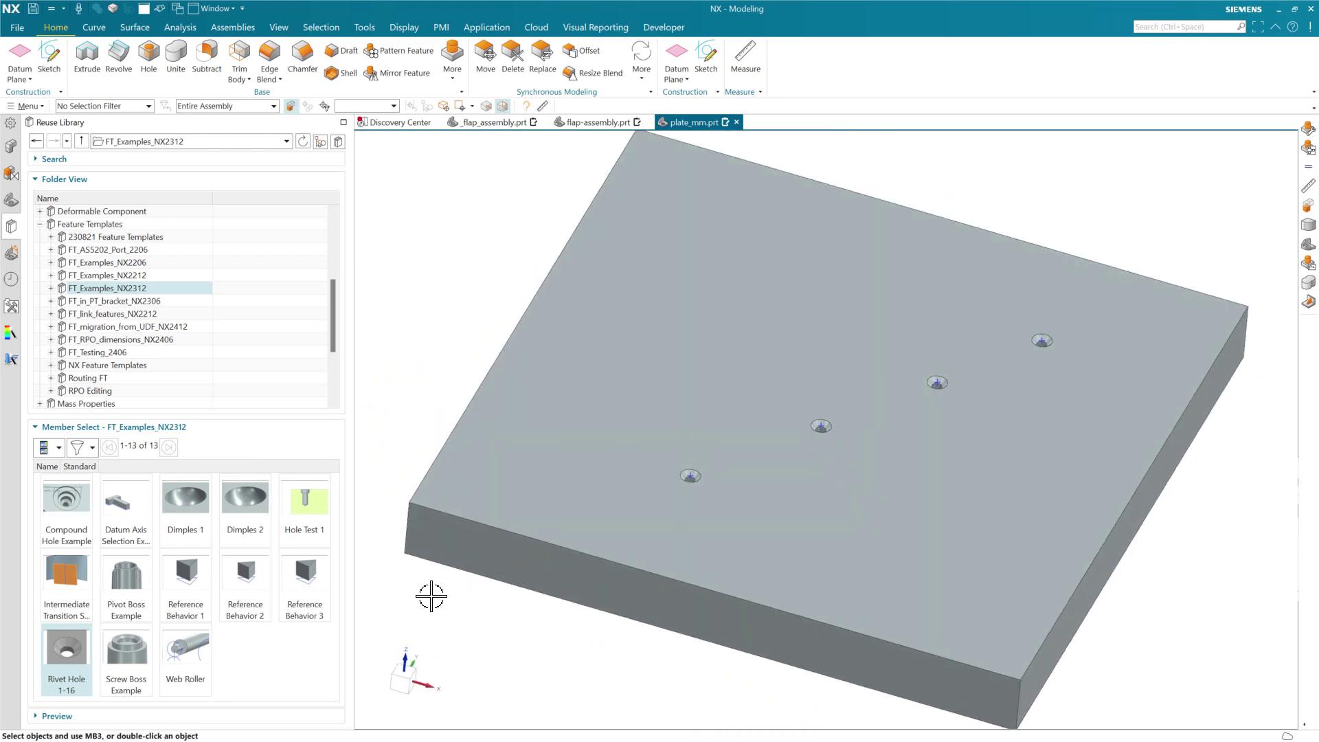
scroll(690, 471, "up", 10)
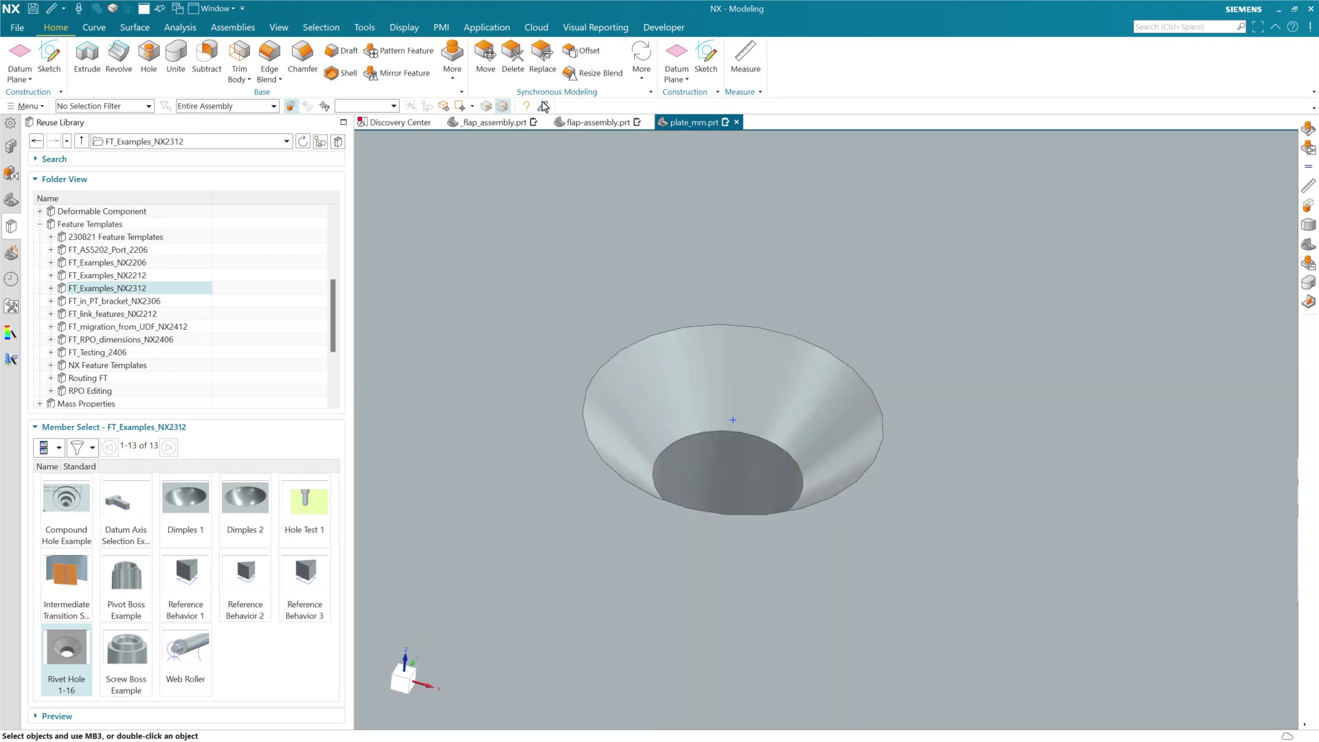
Step: Measure the circular bottom edge of a plate rivet hole's countersink
left_click(544, 106)
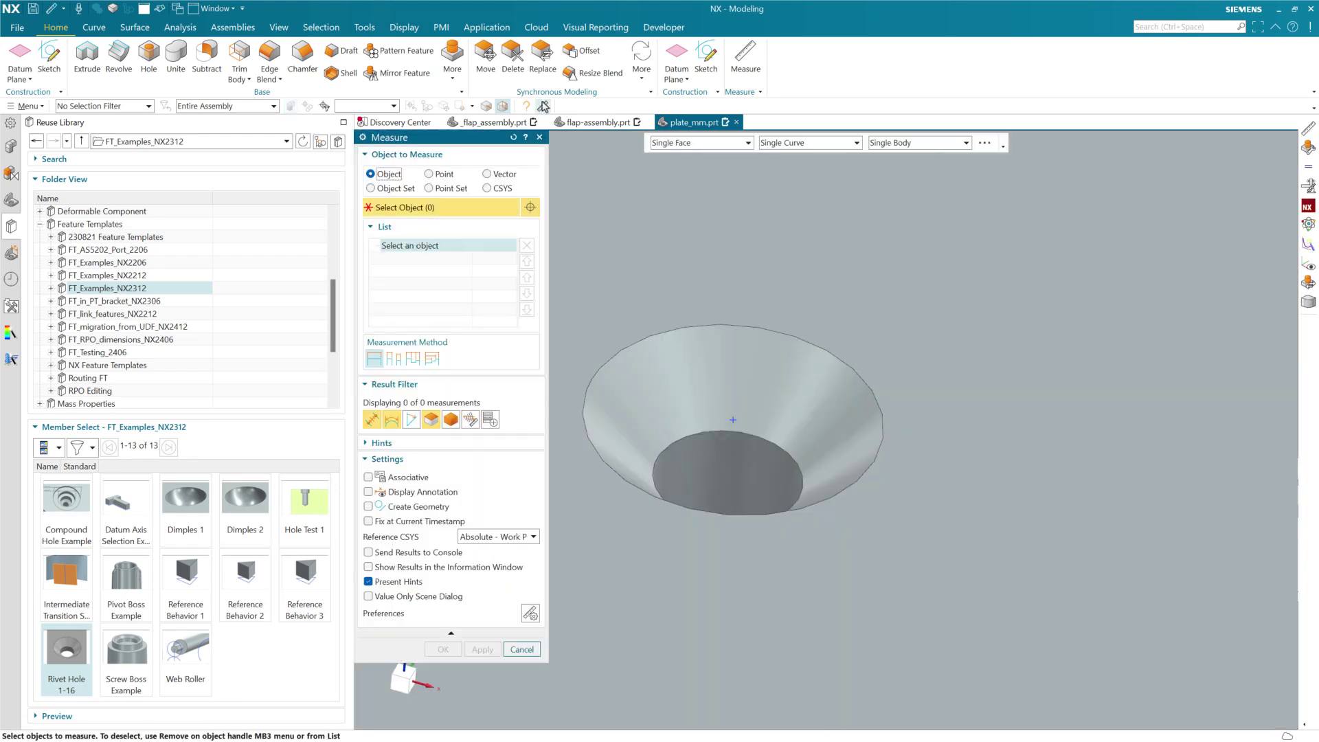
mouse_move(684, 438)
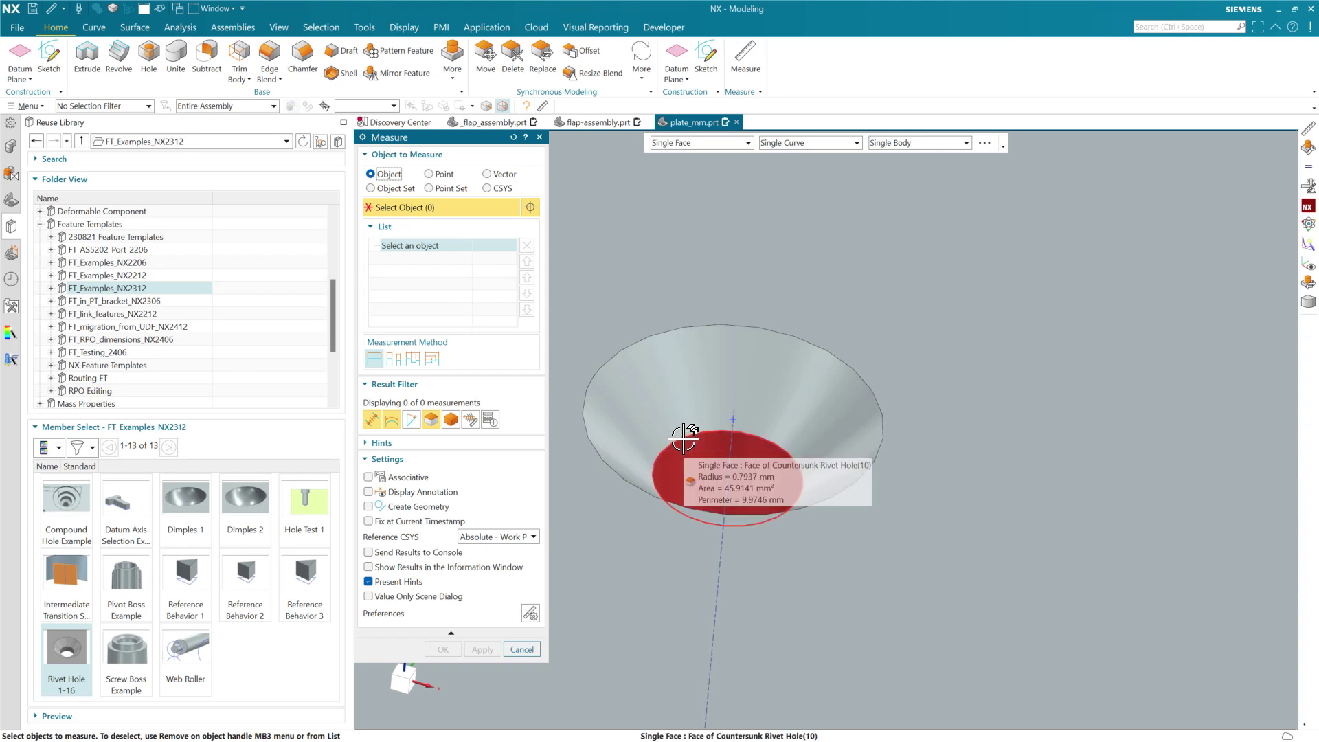
left_click(683, 440)
scroll(684, 442, "down", 1)
left_click(685, 445)
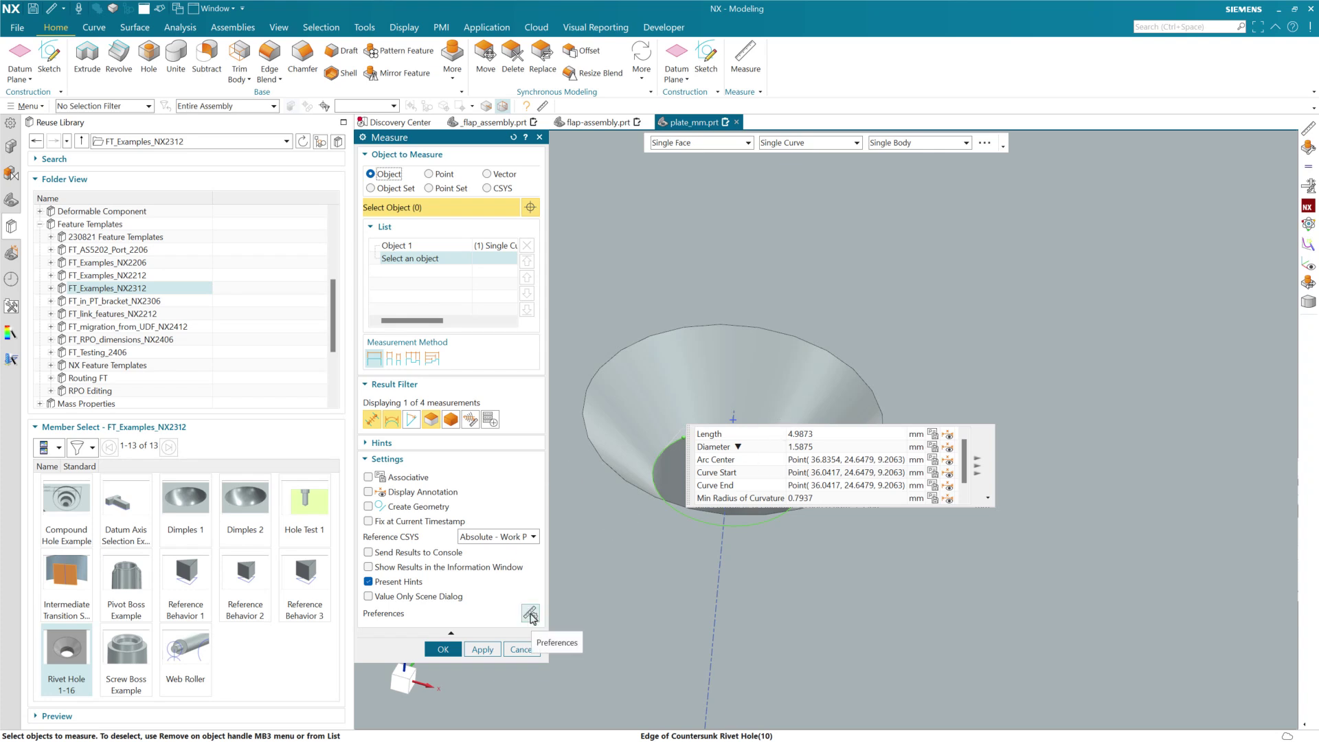
Step: Switch measurement units to English(NX) so the diameter reads 0.0625 in instead of 1.5875 mm
left_click(531, 613)
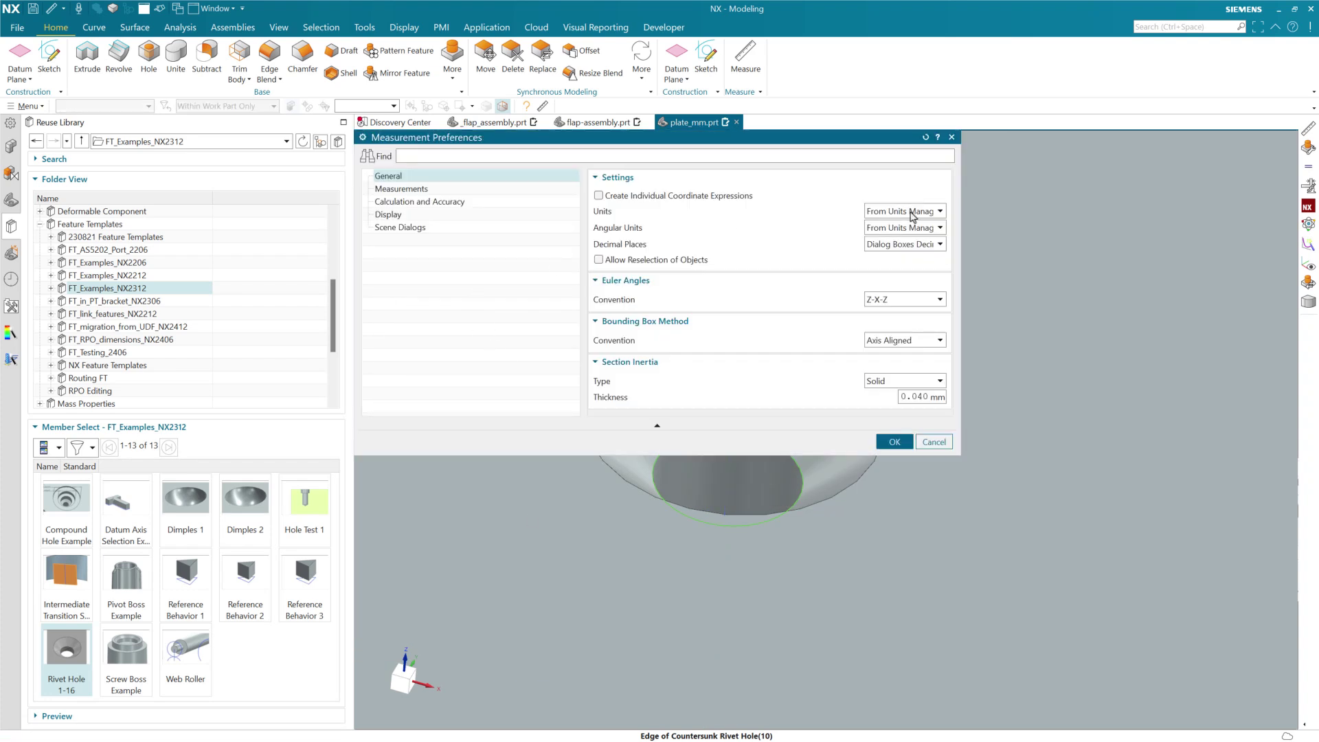
left_click(911, 214)
left_click(898, 239)
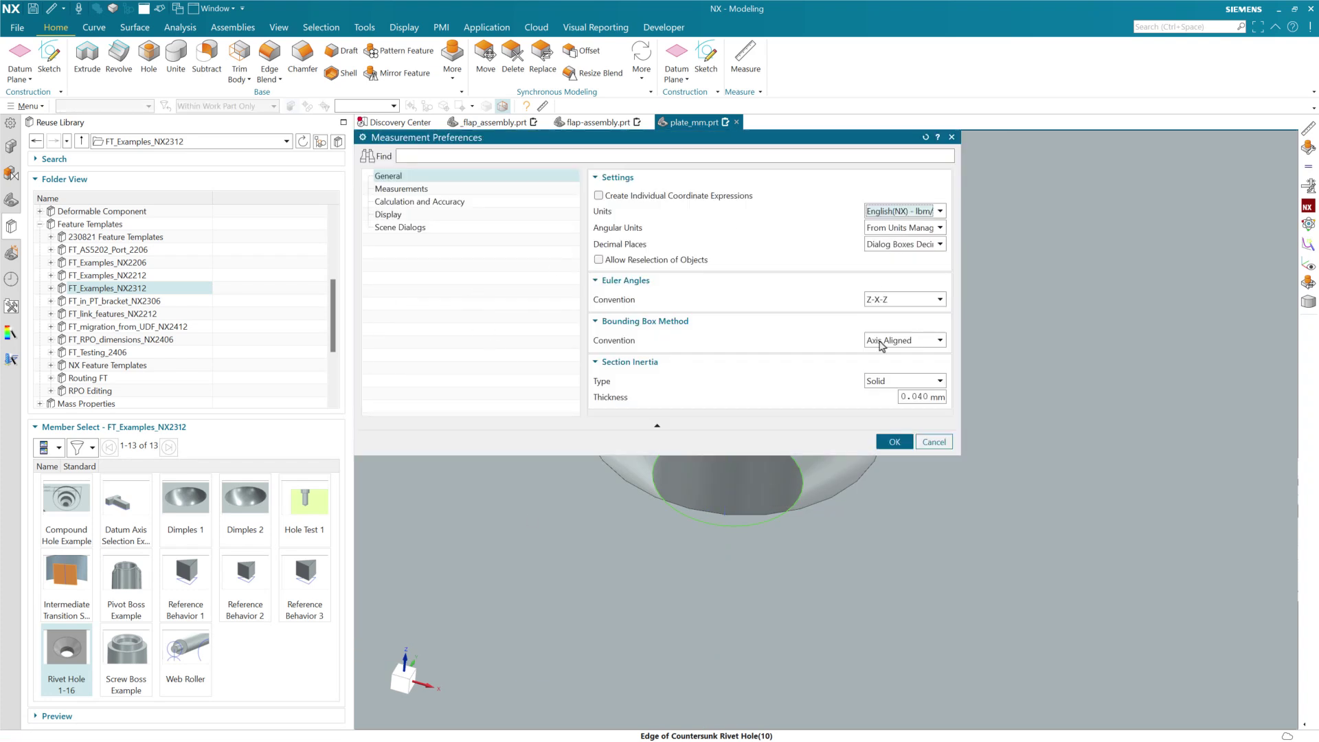
left_click(895, 442)
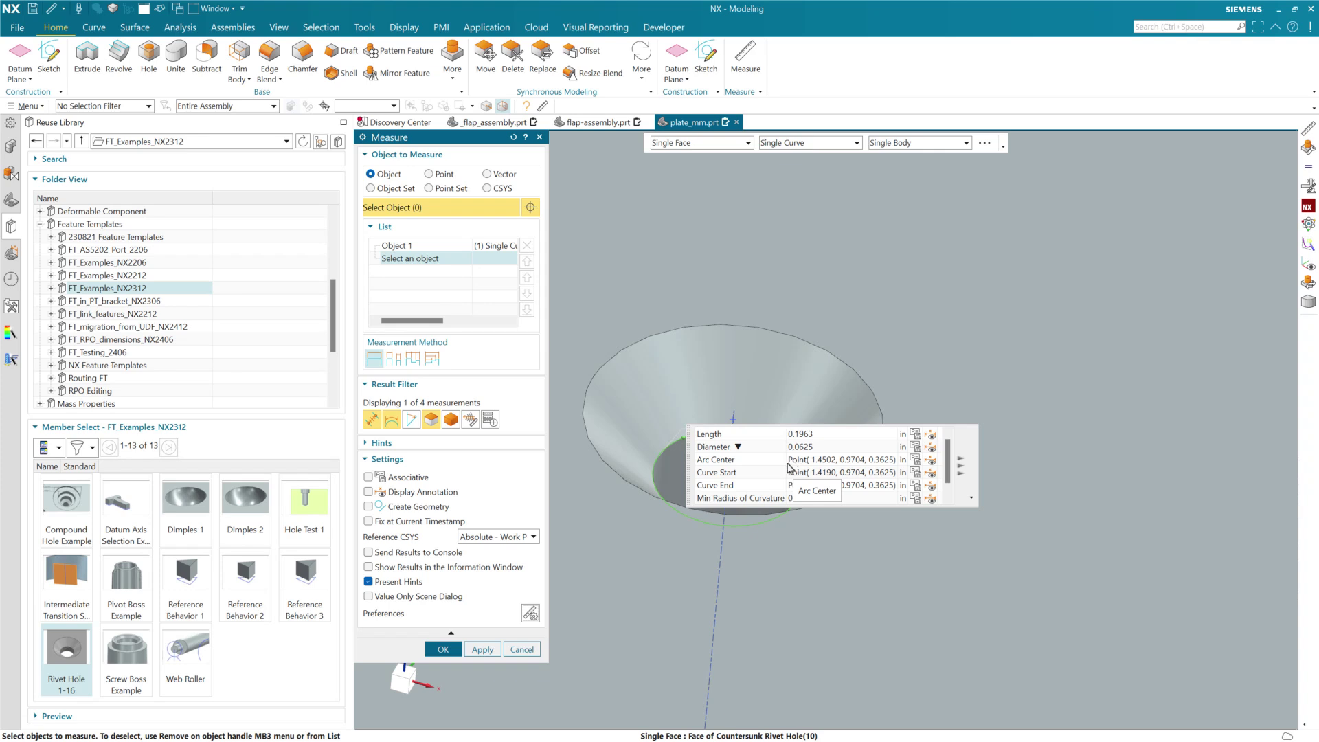
Step: Close the measurement and explode Countersunk Rivet Hole (10) into a feature group
left_click(522, 649)
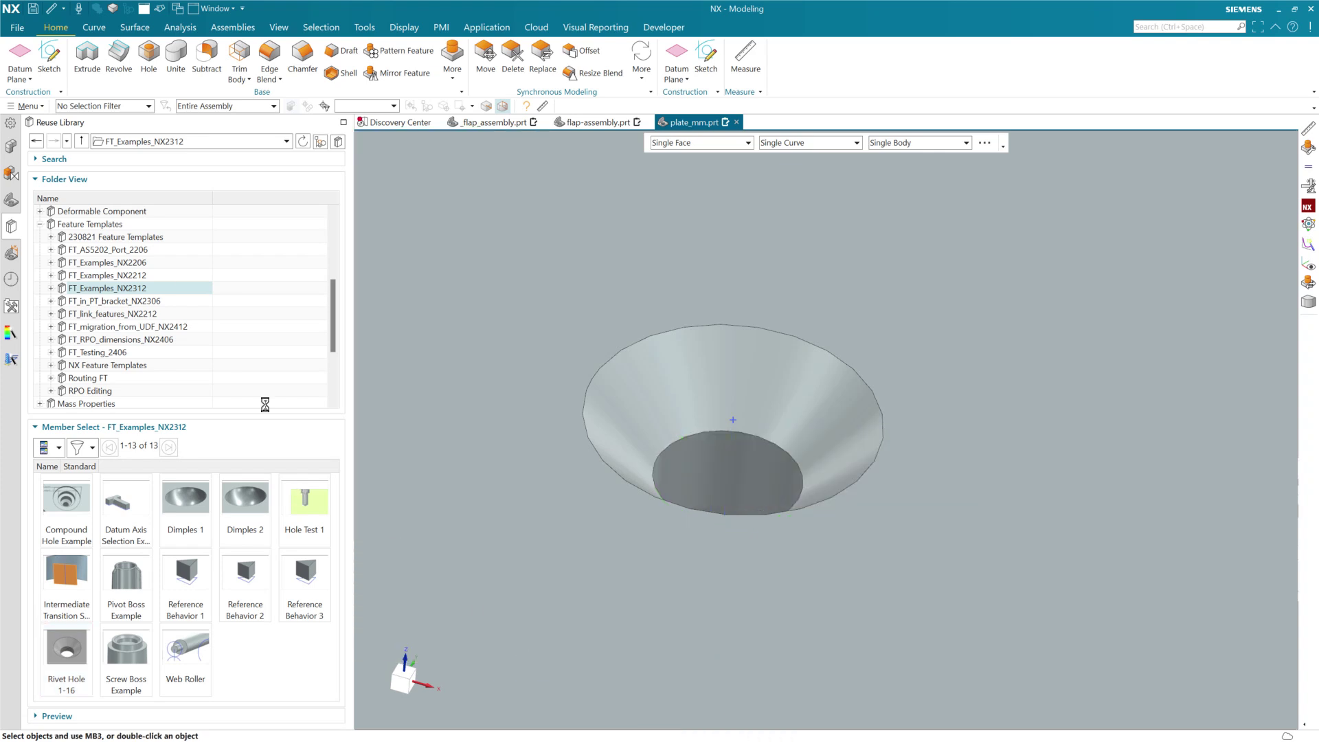
left_click(11, 200)
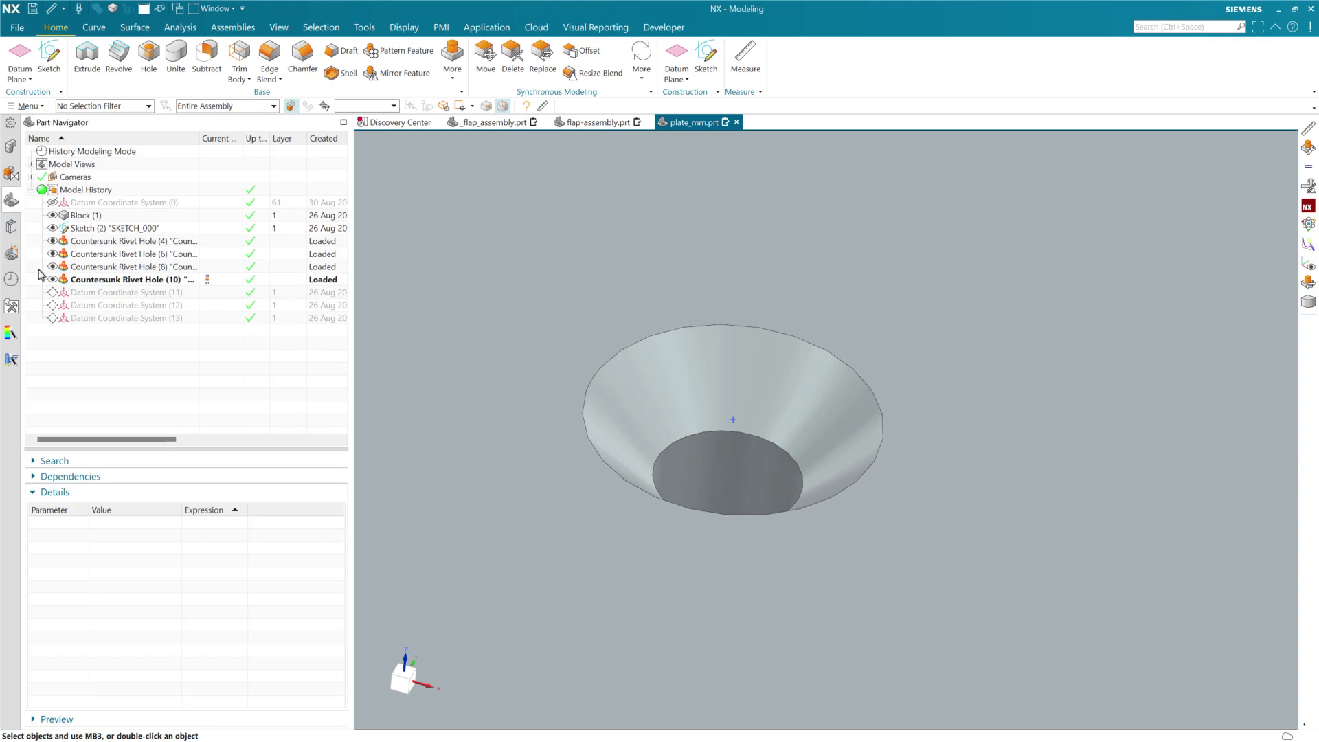
left_click(141, 281)
right_click(141, 282)
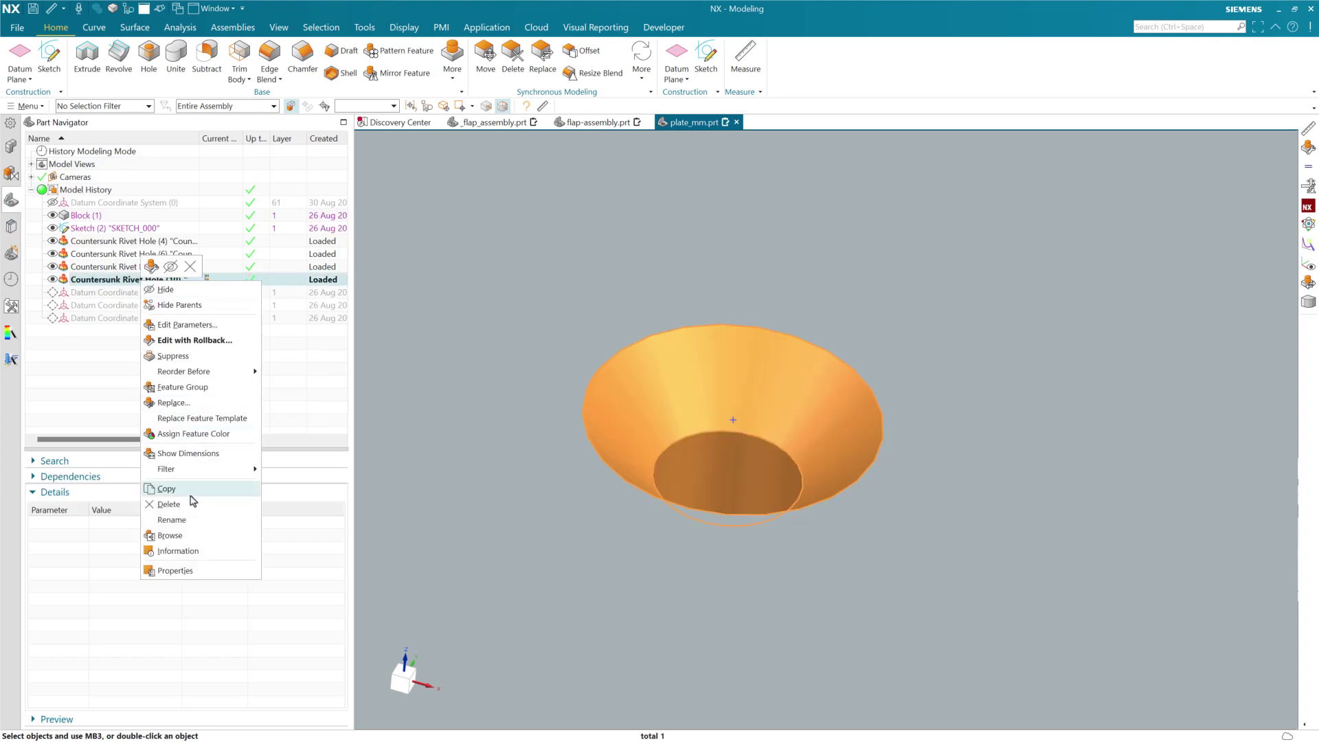
double_click(94, 279)
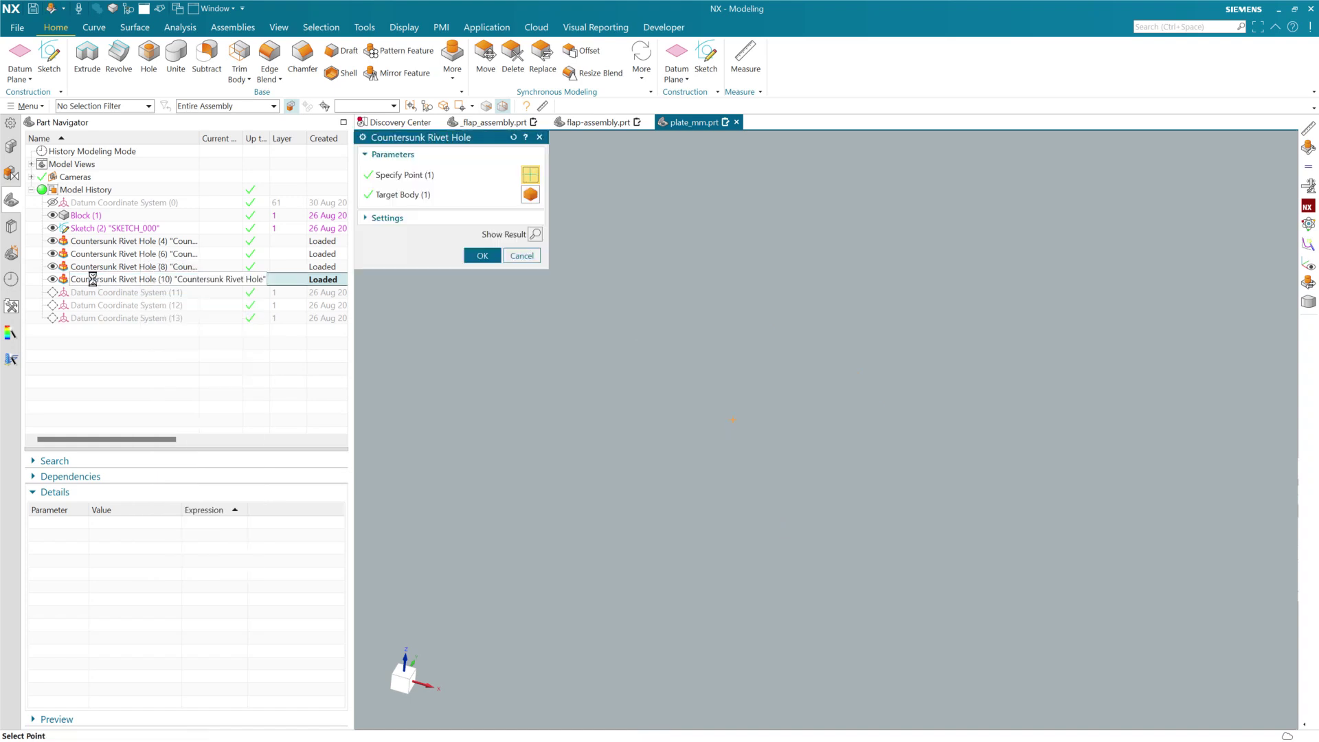
left_click(385, 219)
left_click(389, 238)
left_click(483, 279)
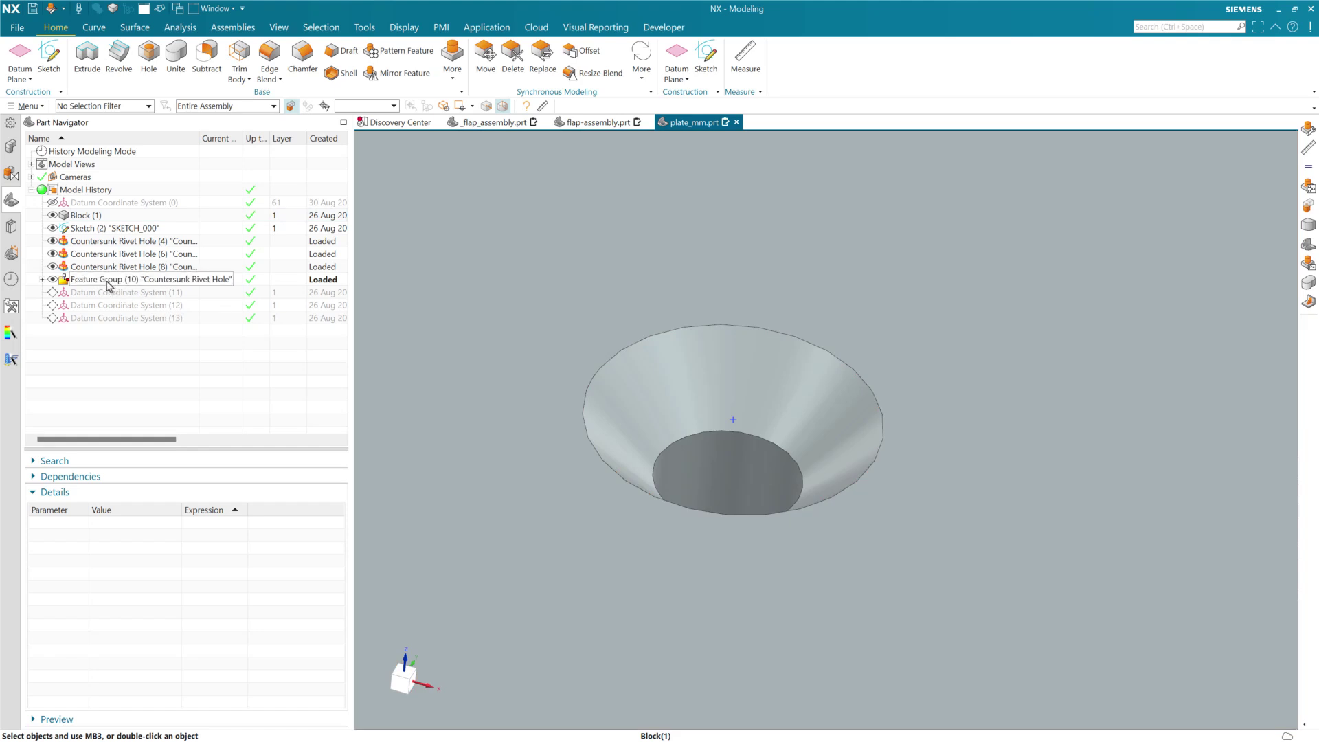
Step: Expand Feature Group (10) and inspect Countersunk Hole (9)'s inch expressions
left_click(109, 280)
left_click(42, 279)
left_click(98, 293)
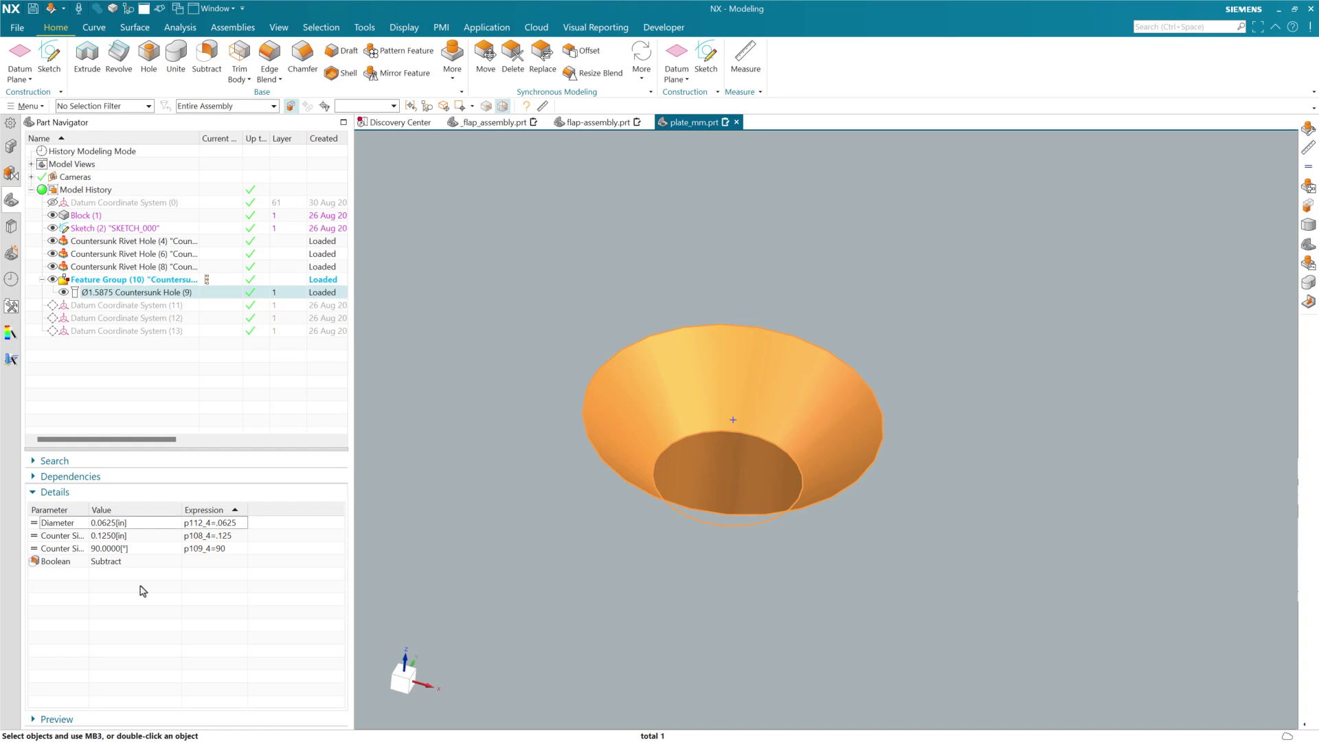
left_click(419, 354)
scroll(430, 371, "up", 6)
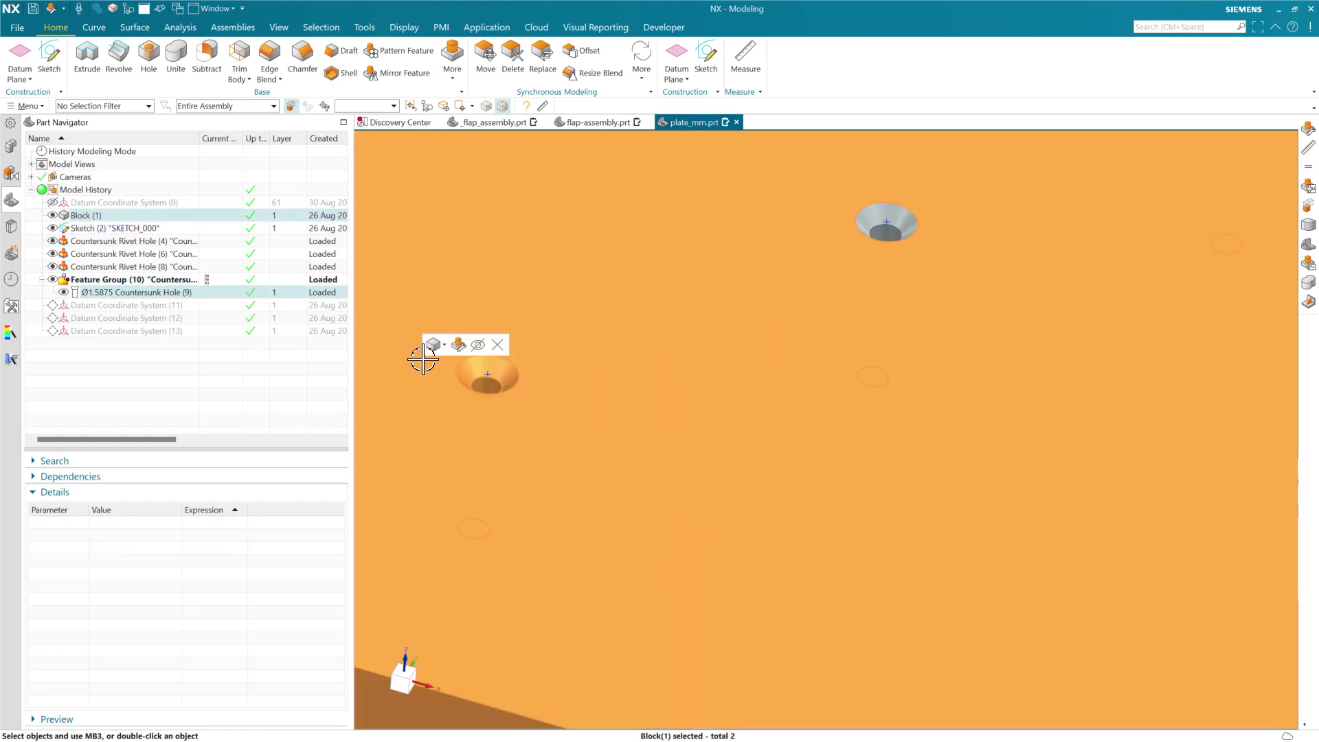
key("Escape")
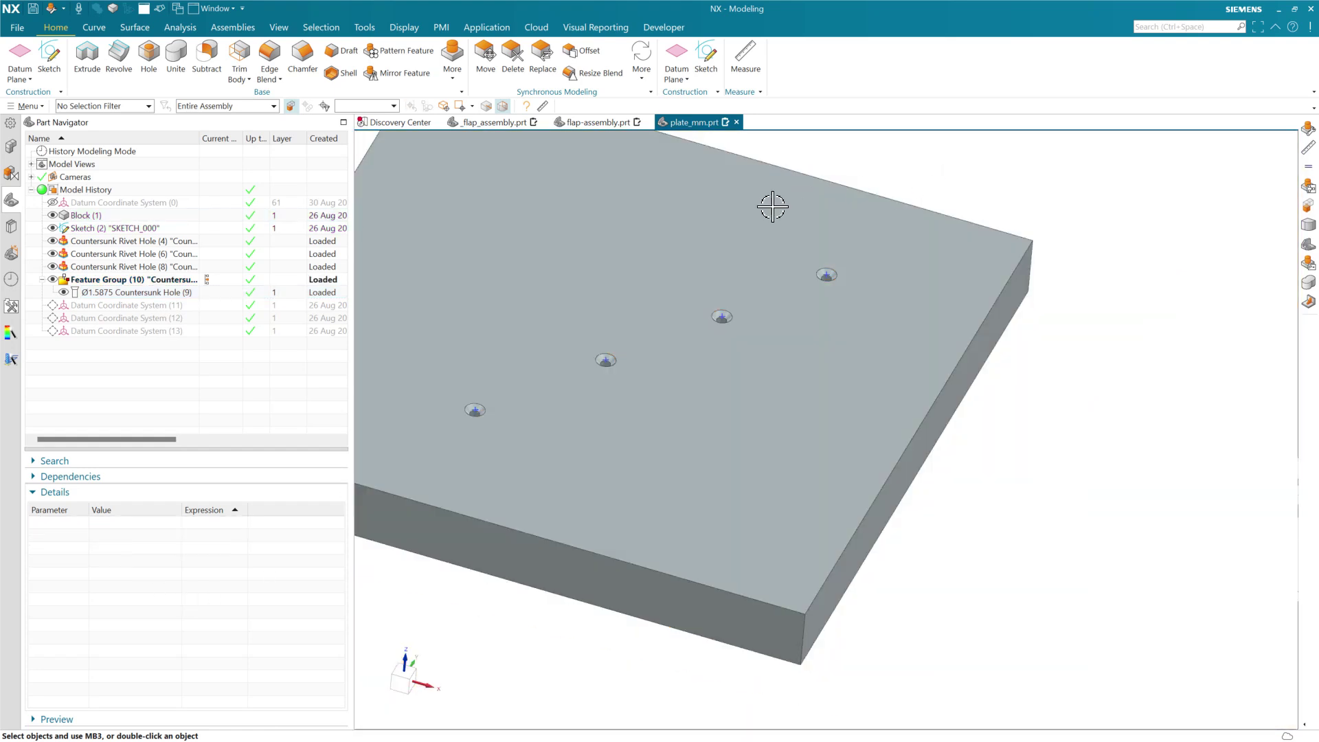
key("ctrl+e")
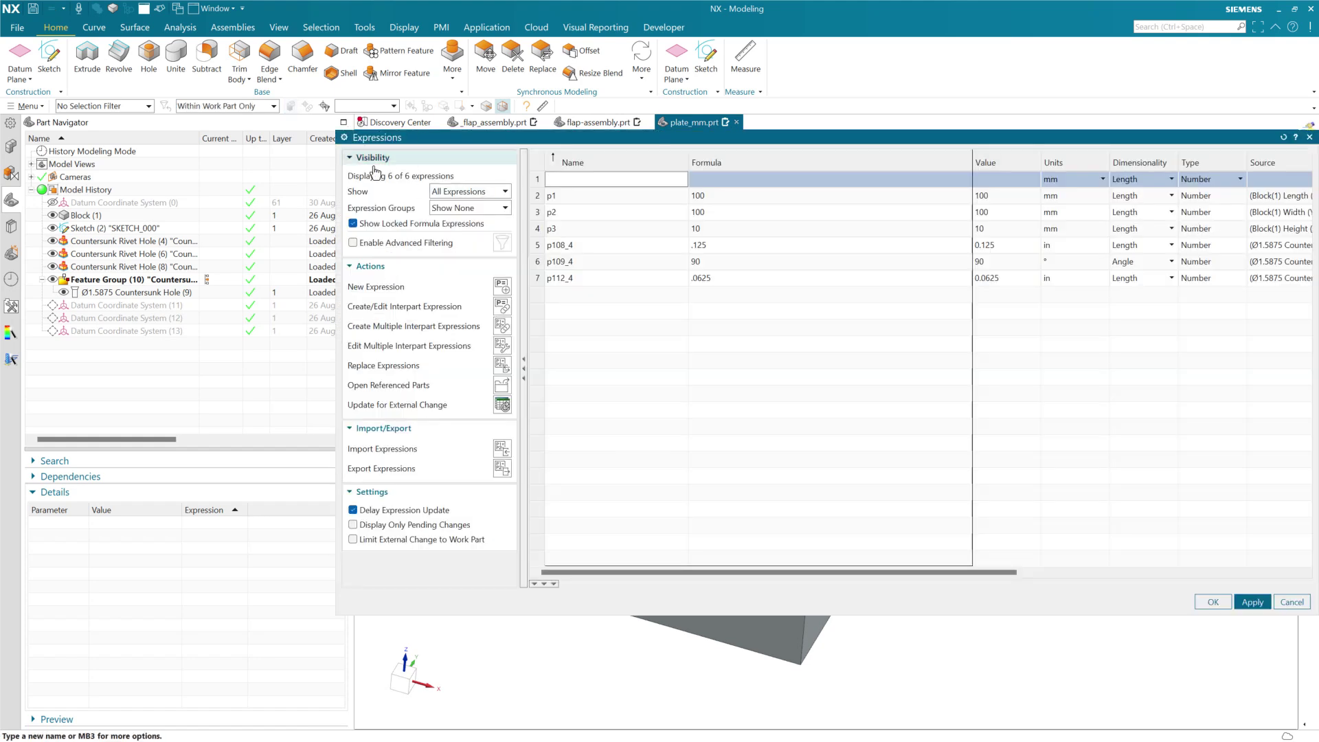
left_click(365, 28)
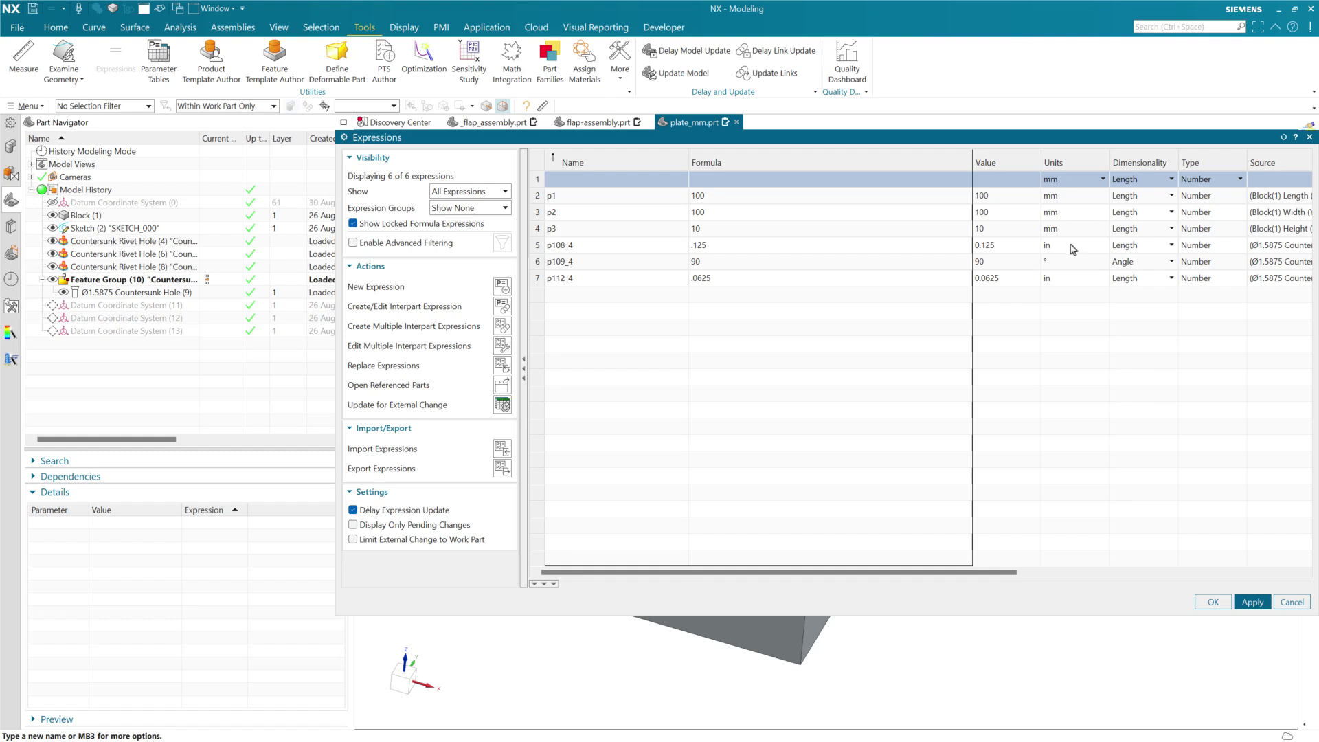
left_click(1213, 601)
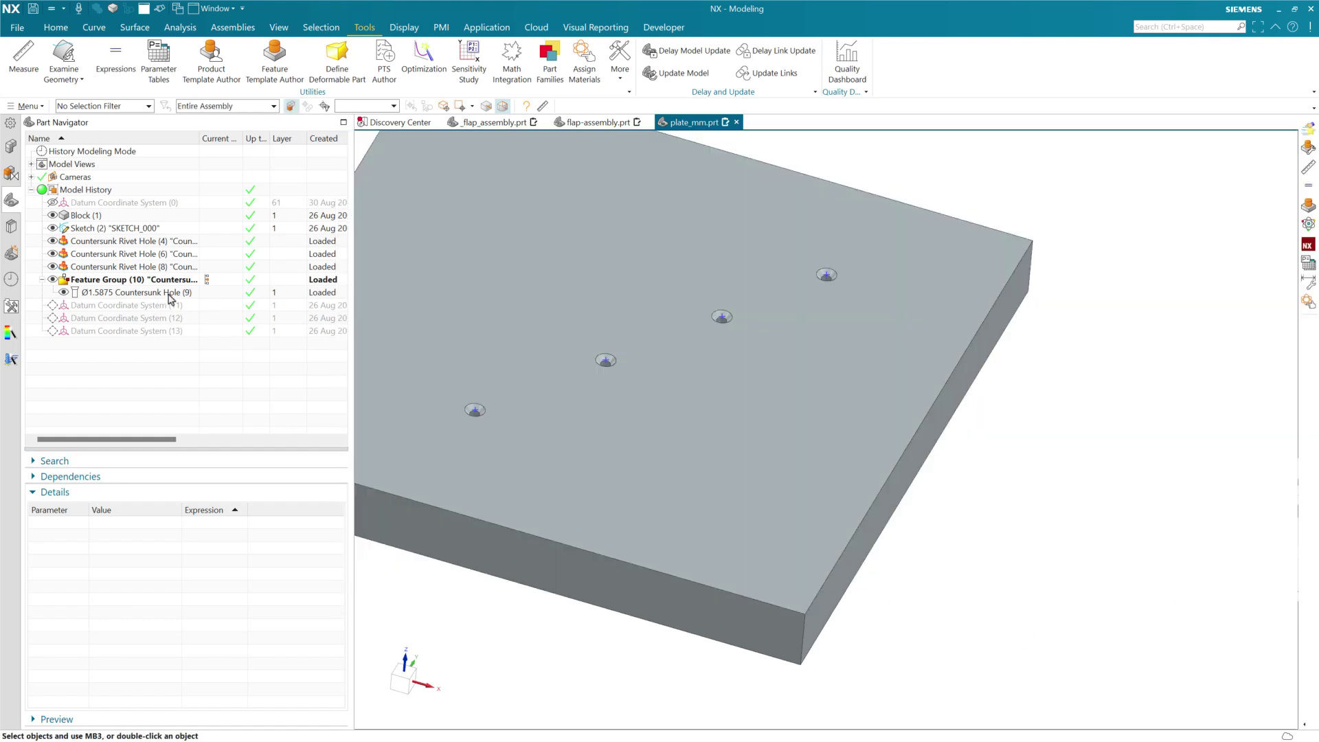